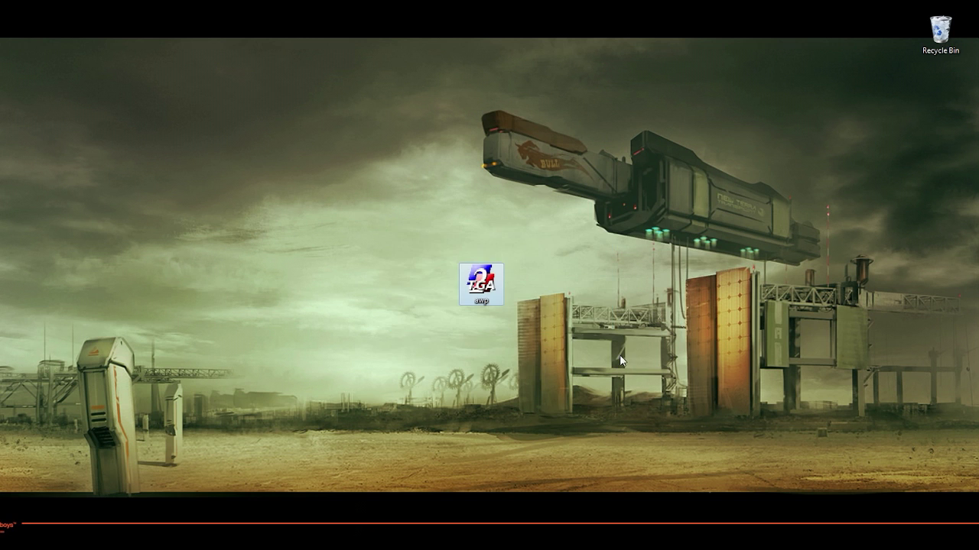
drag(343, 213, 610, 363)
drag(560, 336, 585, 370)
click(390, 215)
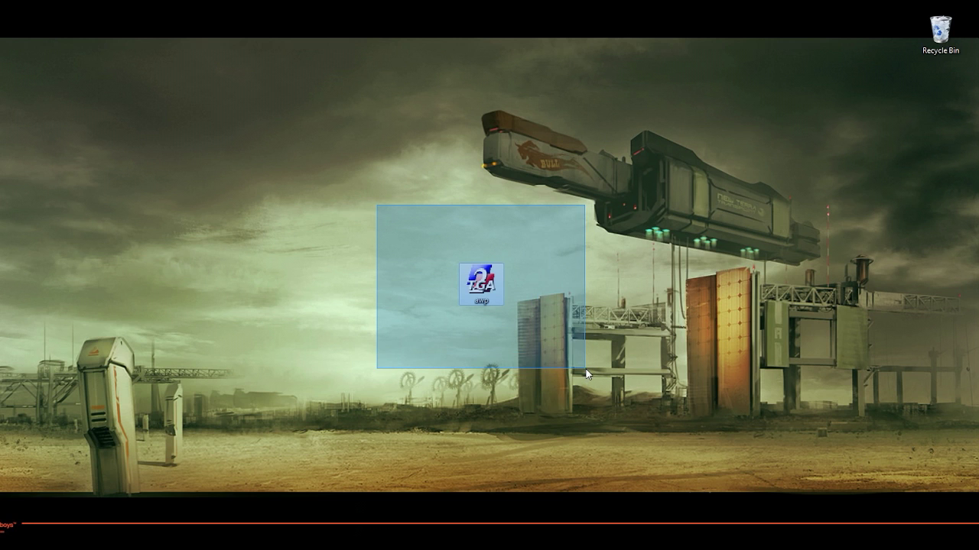
mouse_move(586, 374)
mouse_down()
mouse_move(392, 238)
mouse_move(375, 192)
mouse_move(604, 390)
mouse_move(596, 383)
mouse_up()
drag(349, 196, 634, 389)
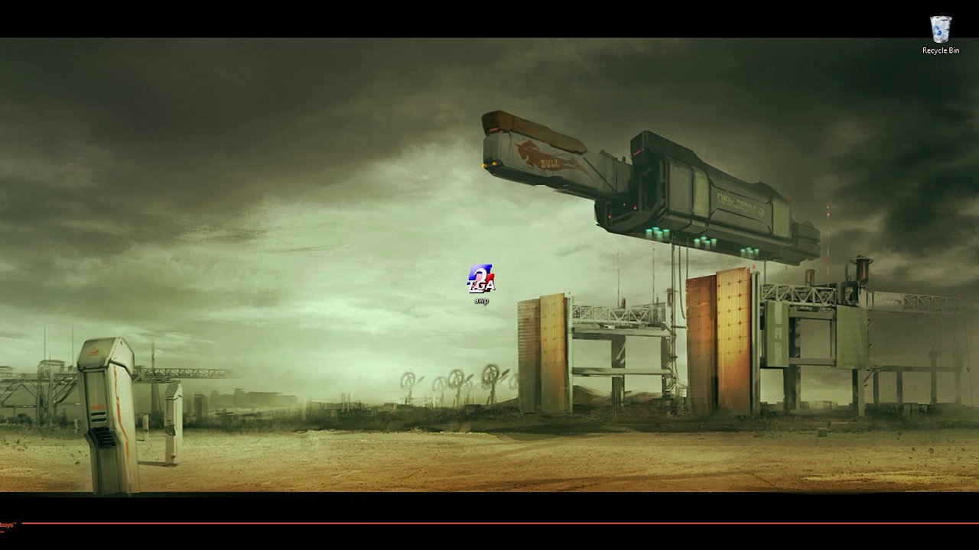
click(548, 547)
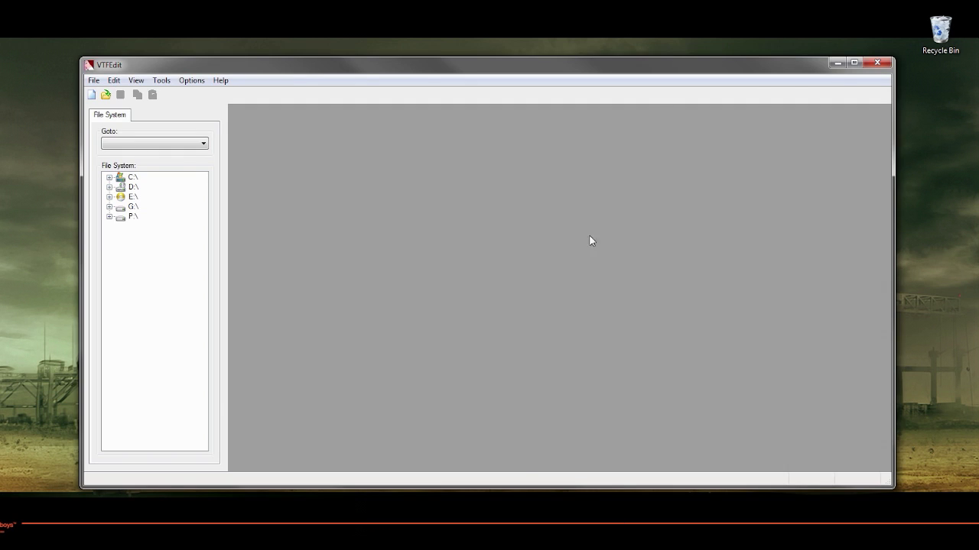
click(836, 65)
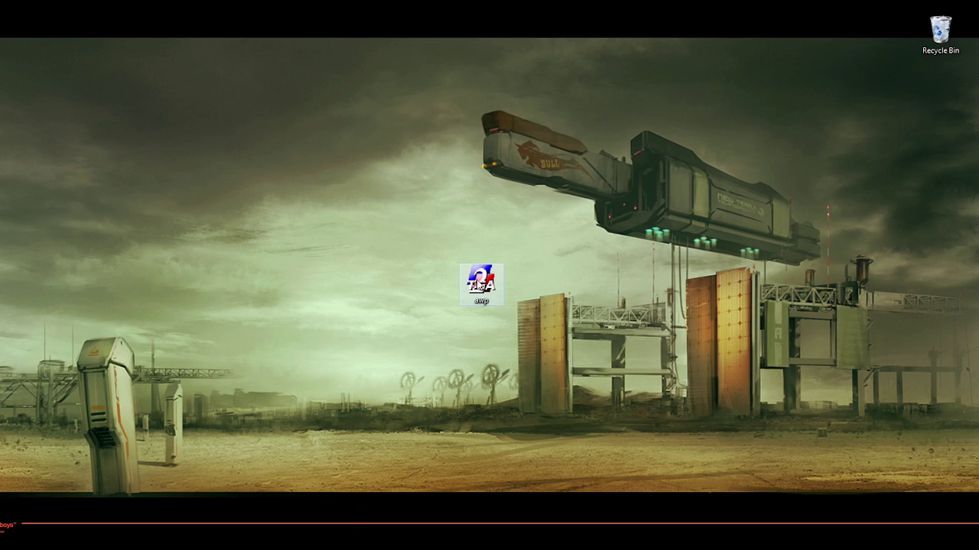
Step: Open the awp TGA texture from the desktop in Photoshop
mouse_move(477, 288)
mouse_down()
mouse_move(499, 311)
mouse_move(427, 286)
mouse_move(468, 263)
mouse_move(480, 297)
mouse_up()
drag(503, 548, 434, 364)
drag(393, 306, 244, 54)
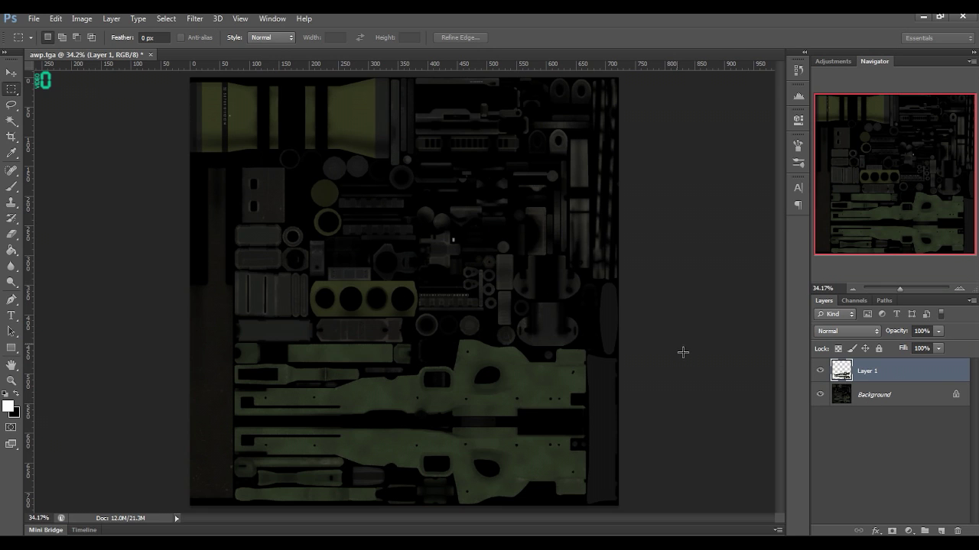
Step: Try Magic Wand selections on the rifle and scope areas of the Background layer, clearing each one
click(11, 121)
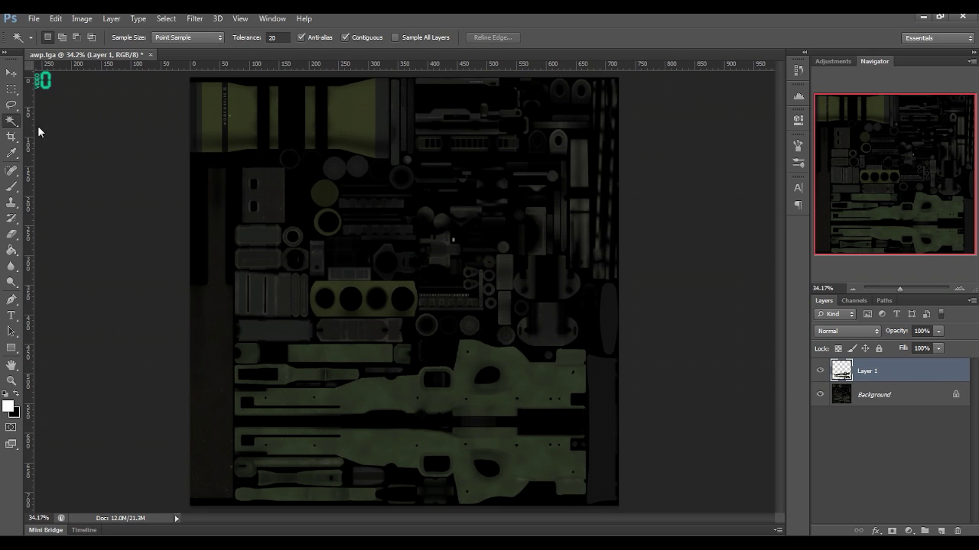
click(882, 392)
click(499, 400)
key(ctrl+d)
click(343, 121)
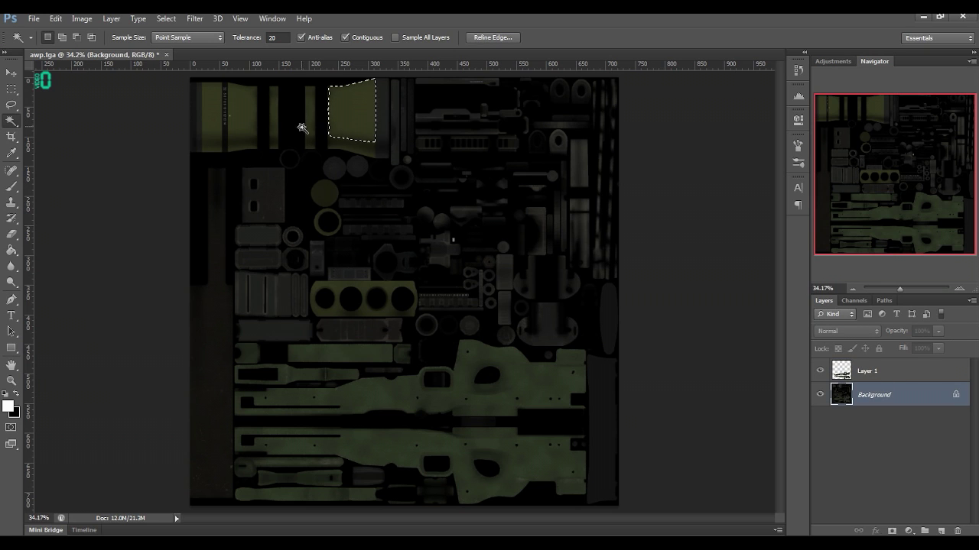
click(246, 129)
key(ctrl+d)
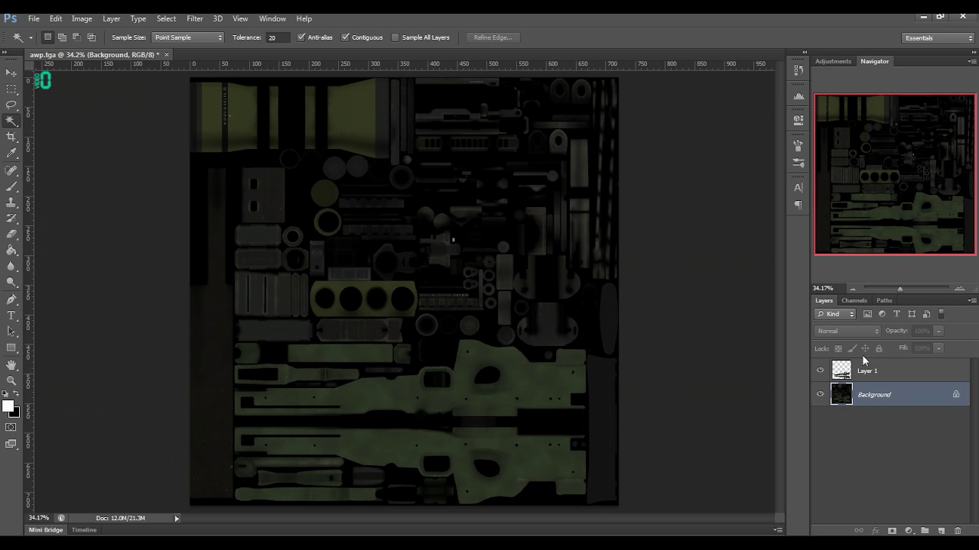
Step: Activate Layer 1 and temporarily hide the Background layer to inspect the isolated rifle body pieces
click(880, 373)
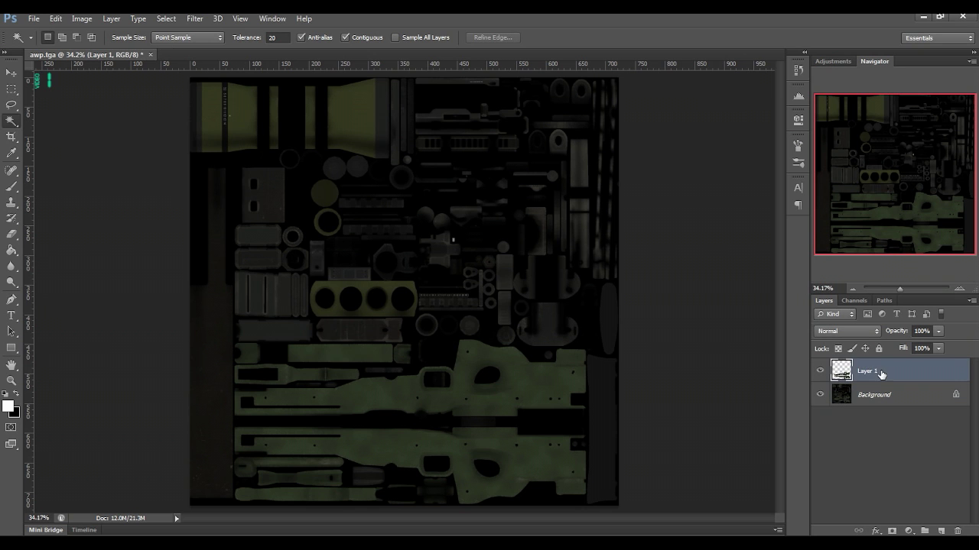
click(819, 393)
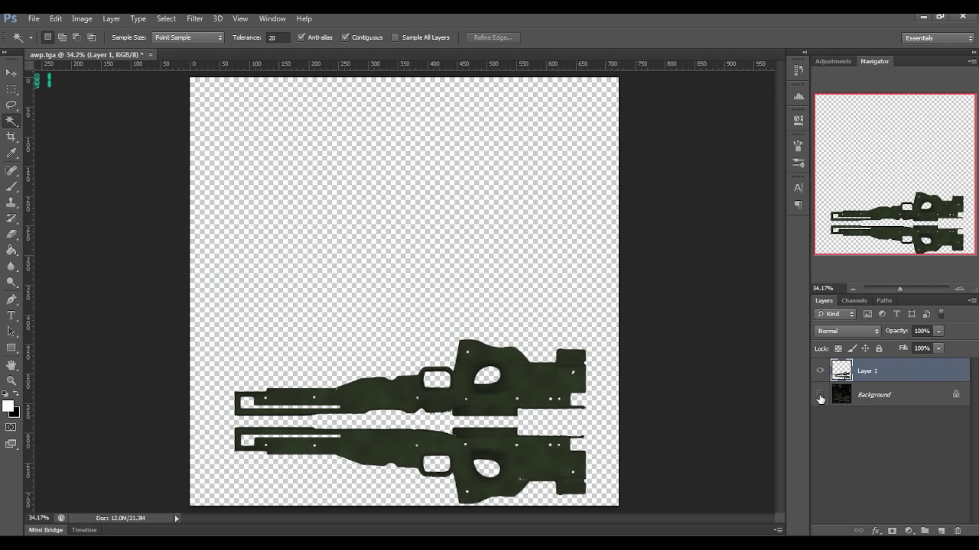
click(819, 395)
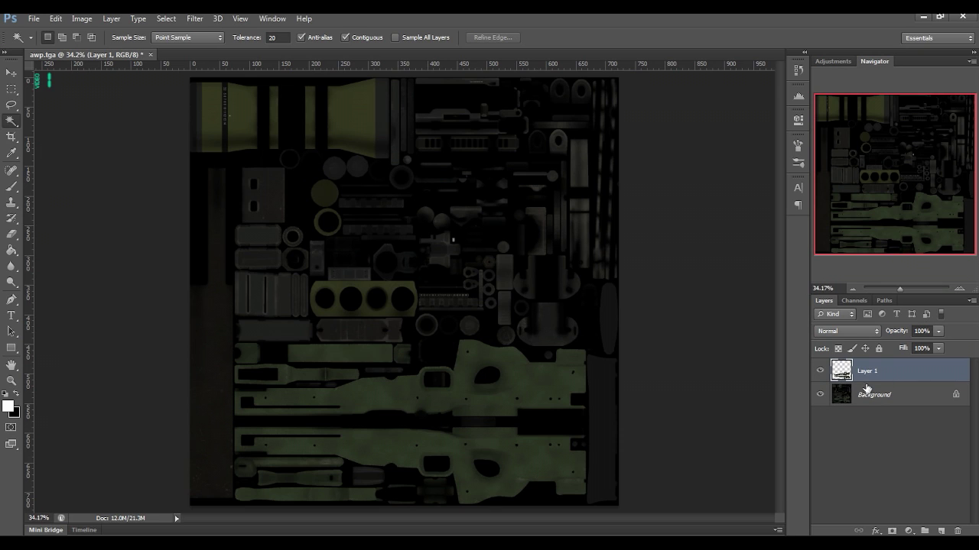
Step: Bring in justin-bieber-15a.jpg and copy the entire image into awp.tga as a new layer above Layer 1
key(alt+Tab)
drag(187, 45, 198, 54)
click(12, 88)
key(ctrl+a)
click(97, 53)
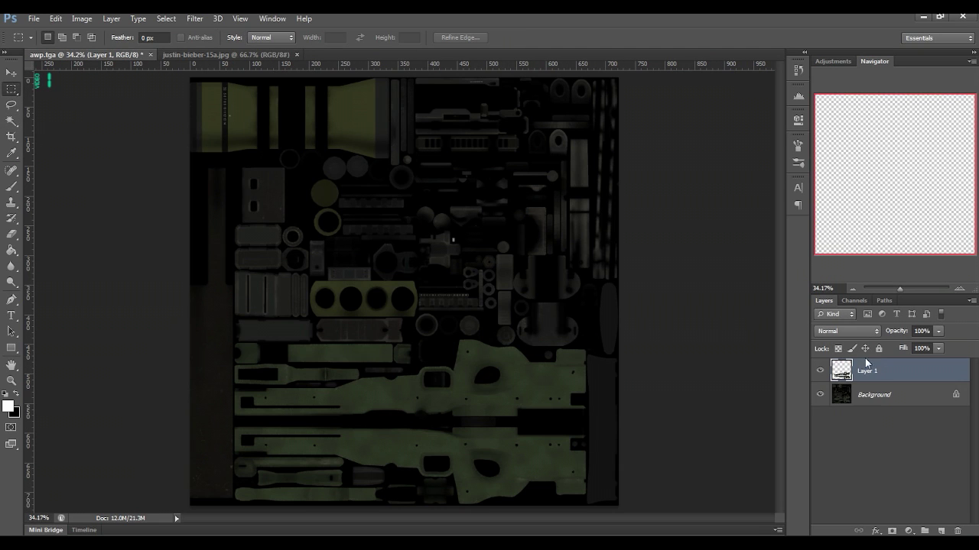
key(ctrl+v)
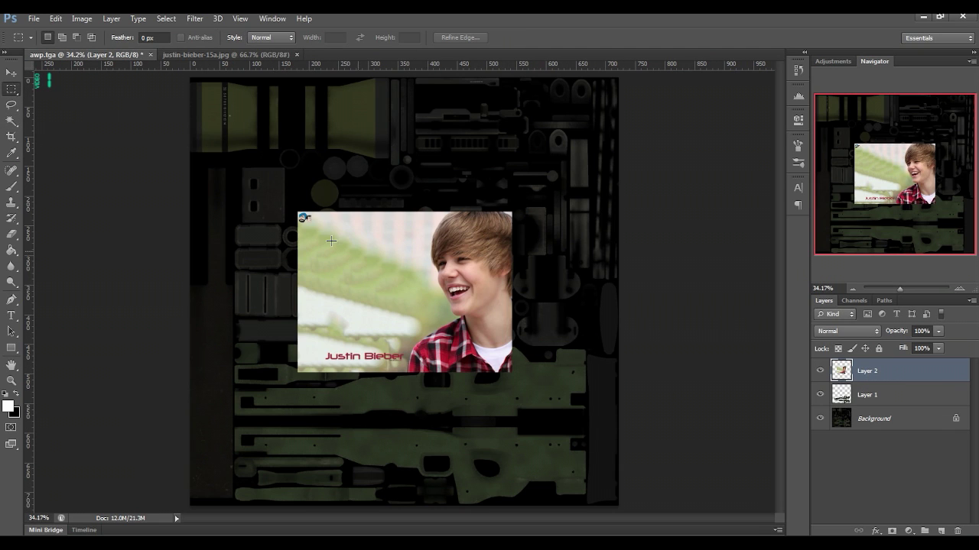
Step: Clip the pasted photo layer to Layer 1 with a clipping mask and position it over the front half of the rifle body
key(v)
drag(333, 269, 405, 452)
click(831, 333)
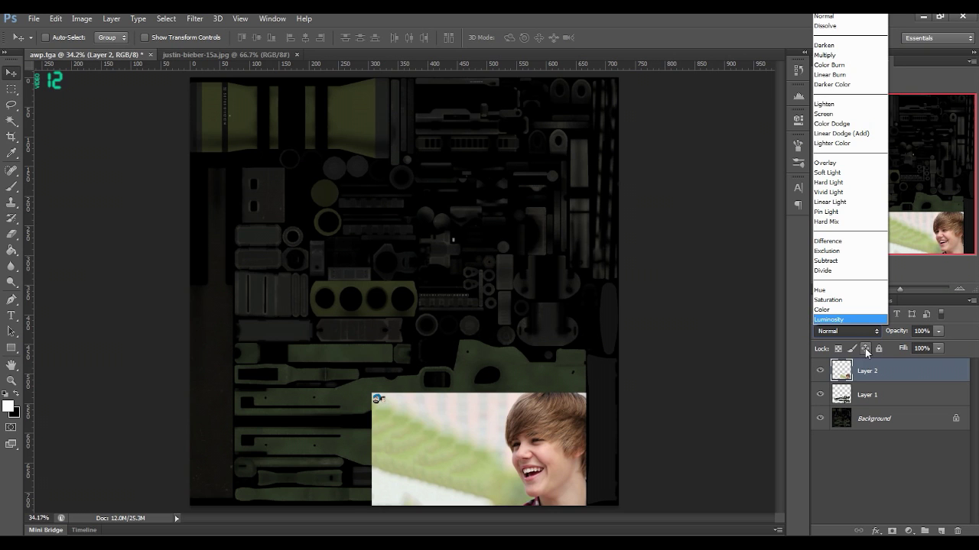
click(897, 367)
right_click(896, 371)
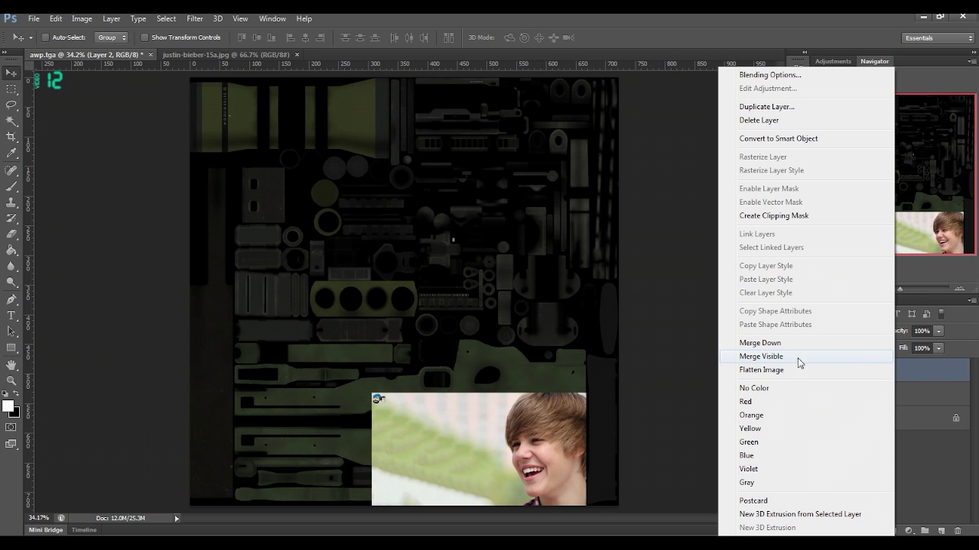
click(755, 217)
drag(481, 470, 436, 450)
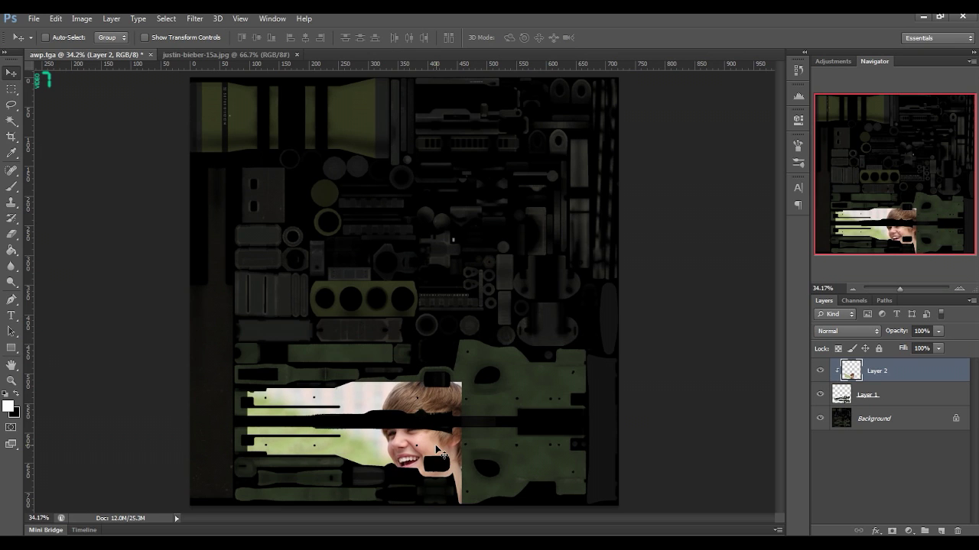
Step: Fill the uncovered strip at the rifle's front end on Layer 2 using a rectangular selection
click(11, 205)
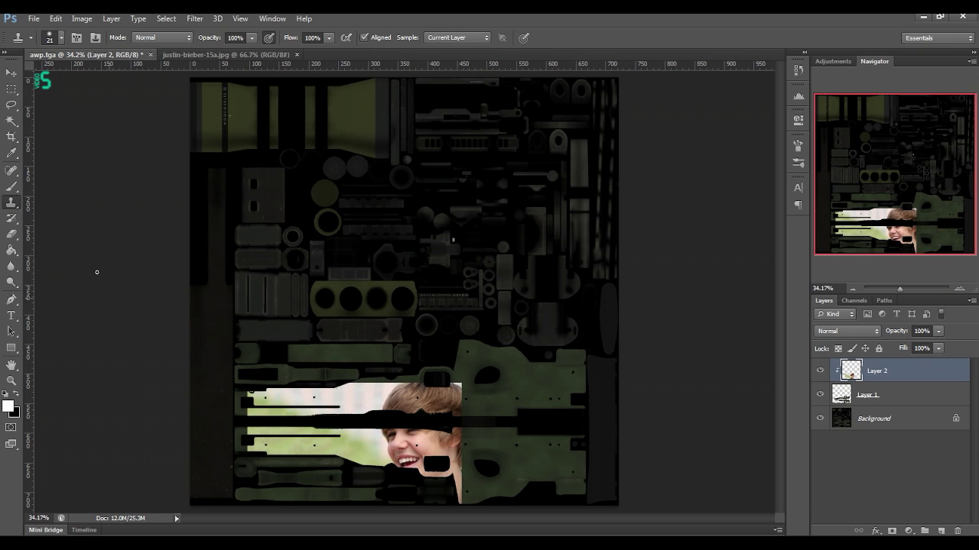
click(11, 89)
drag(253, 415, 218, 437)
drag(220, 381, 277, 460)
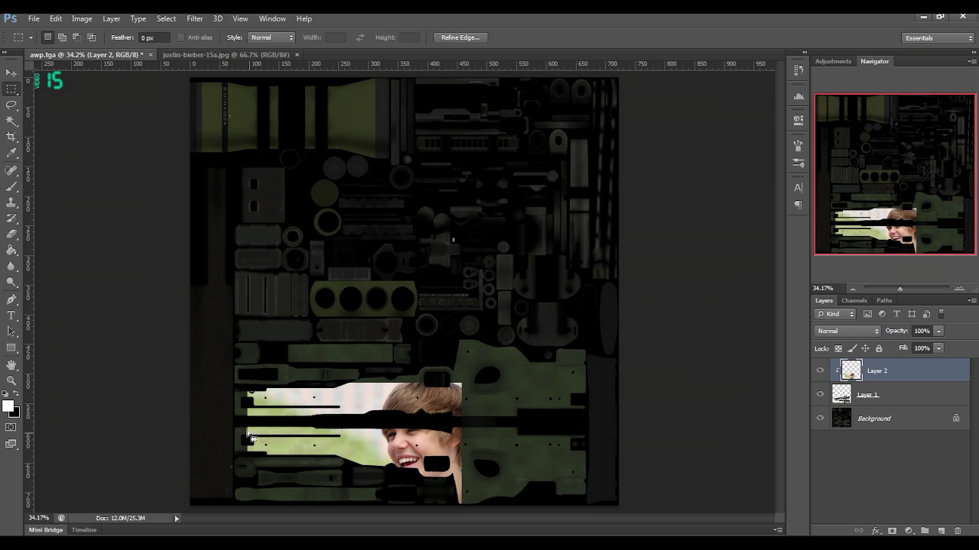
right_click(240, 409)
click(273, 321)
click(515, 173)
click(466, 225)
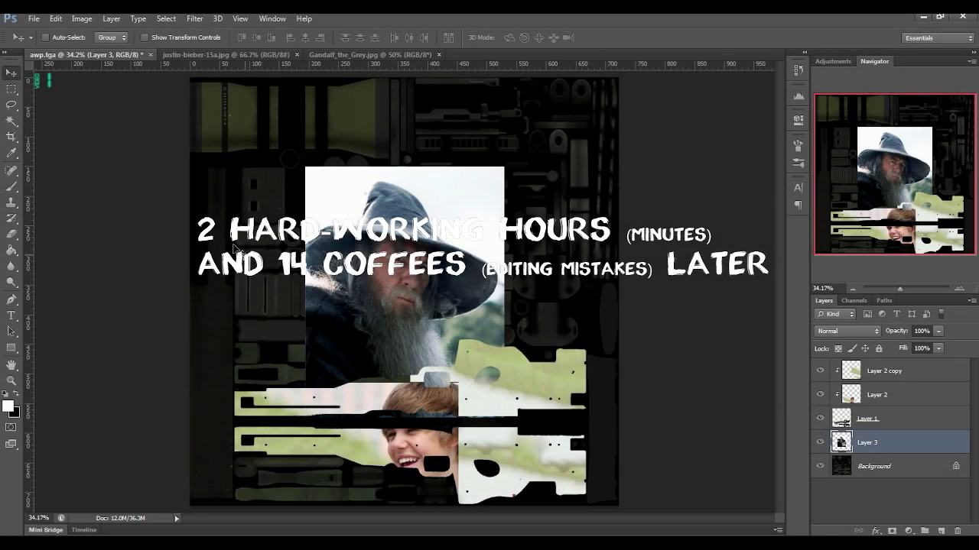
Step: Scale the Gandalf image on Layer 3 to about 220% to cover the canvas and set its blend mode to Soft Light
key(ctrl+t)
drag(304, 166, 143, 48)
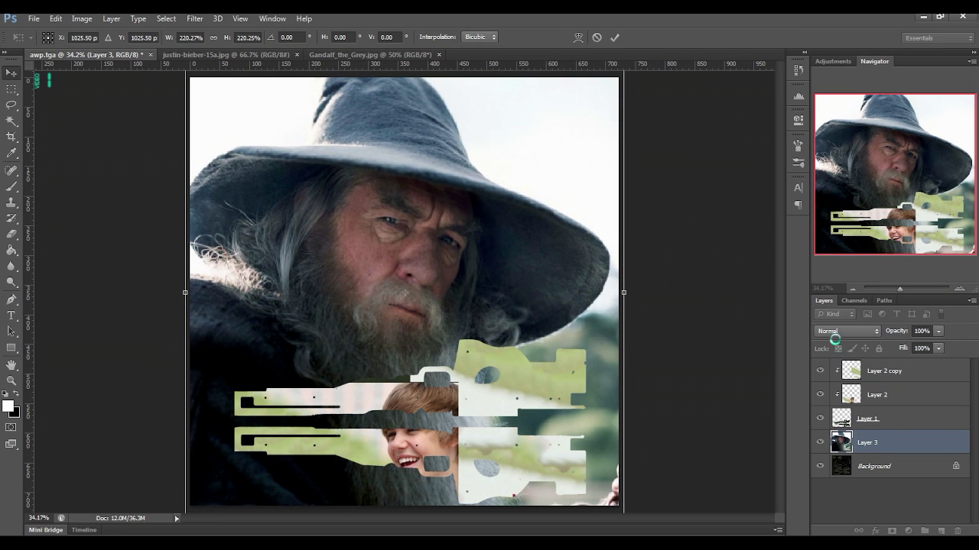
key(Return)
click(835, 333)
click(839, 166)
key(Down)
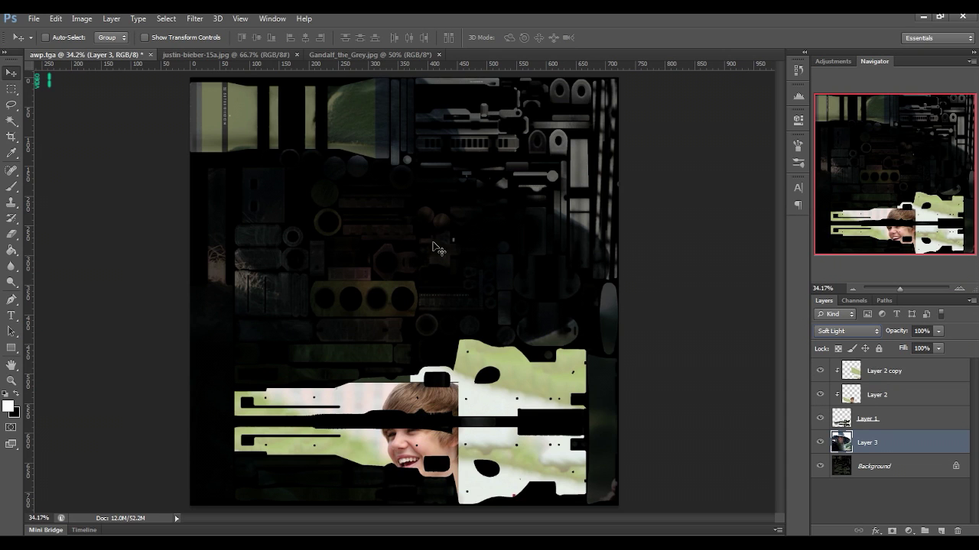
Step: Save the texture to the desktop as a Targa file named shite at 32 bits/pixel
click(34, 19)
click(59, 164)
click(447, 384)
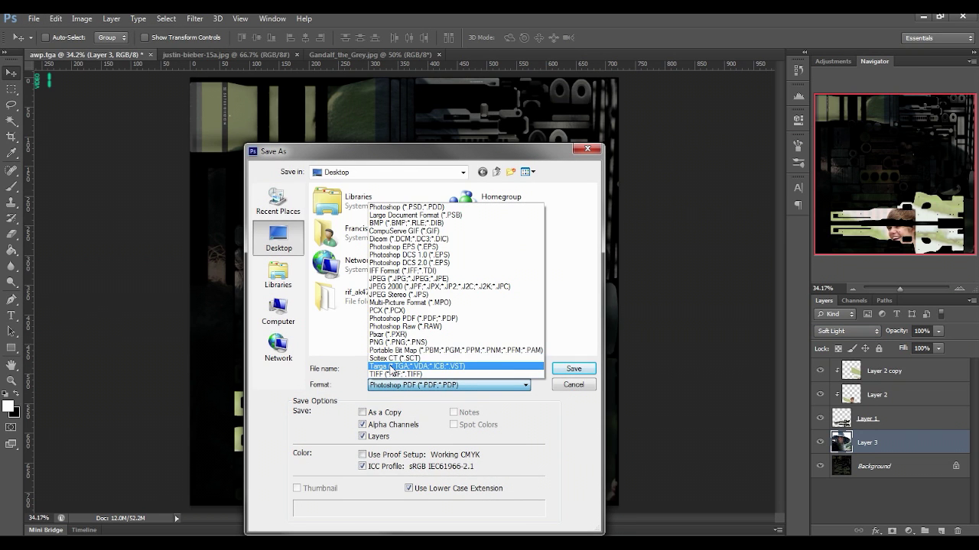
click(403, 366)
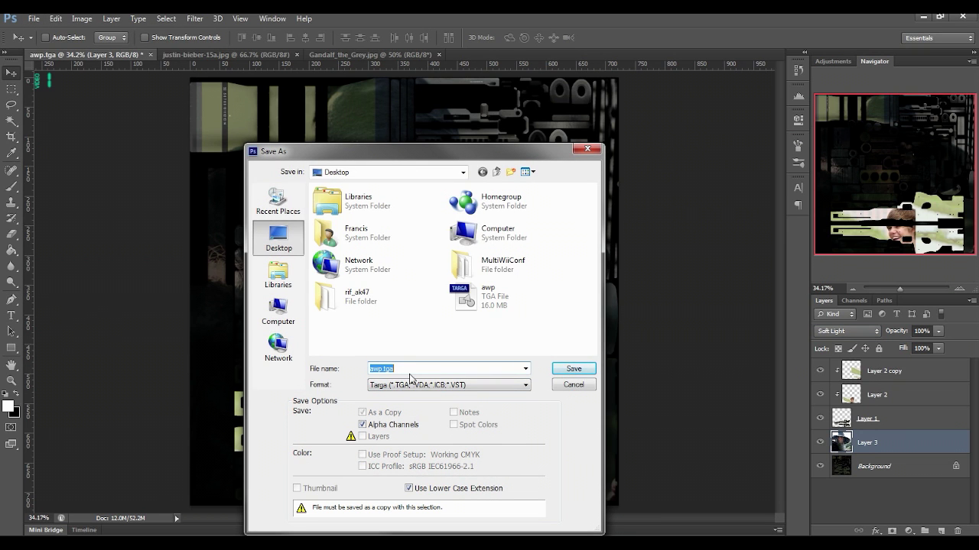
text(shite)
click(567, 372)
key(Return)
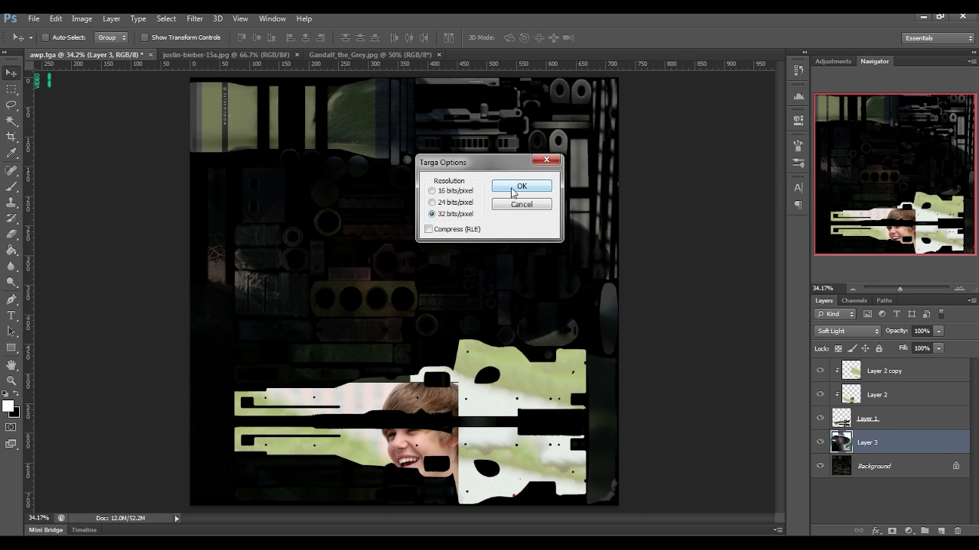
click(520, 189)
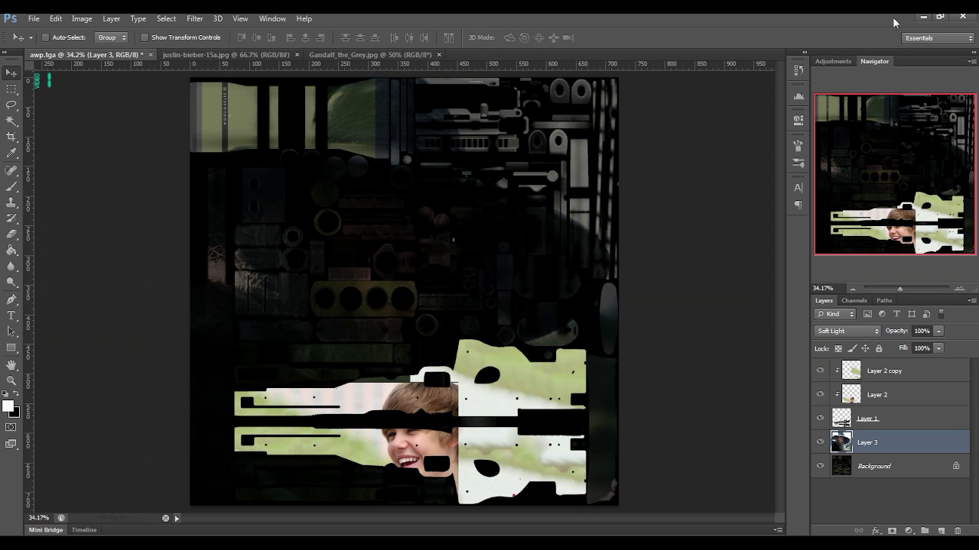
Step: Switch to VTFEdit and import the shite TGA file from the desktop with the existing VTF options
click(922, 19)
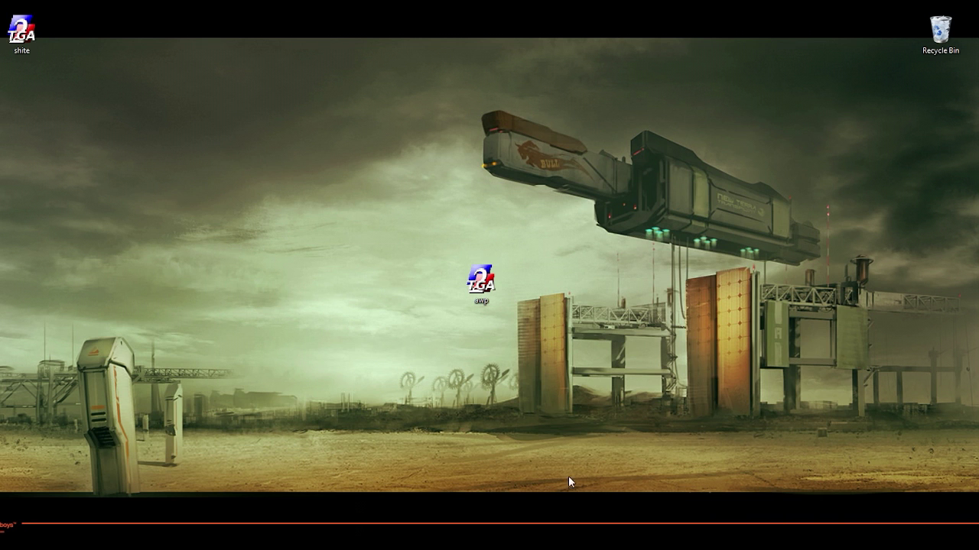
click(569, 544)
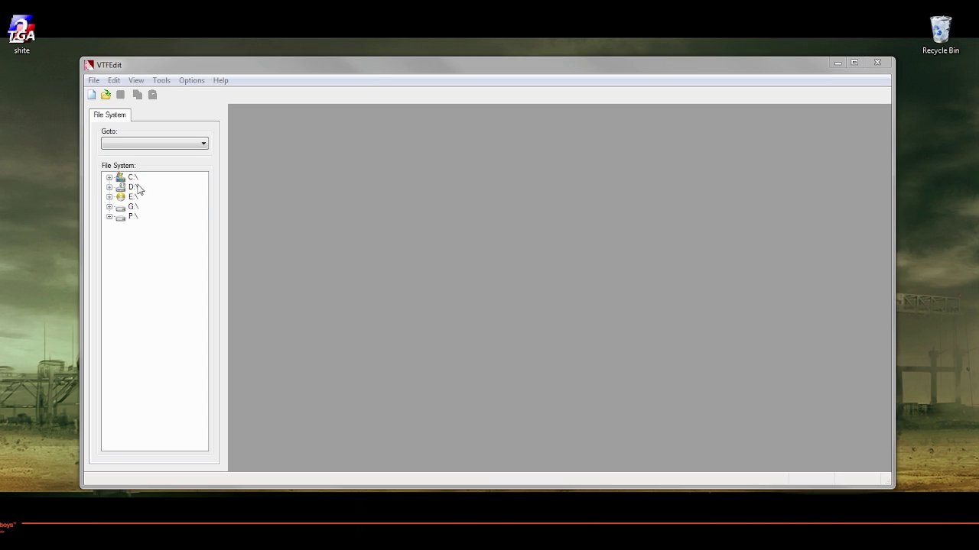
click(93, 80)
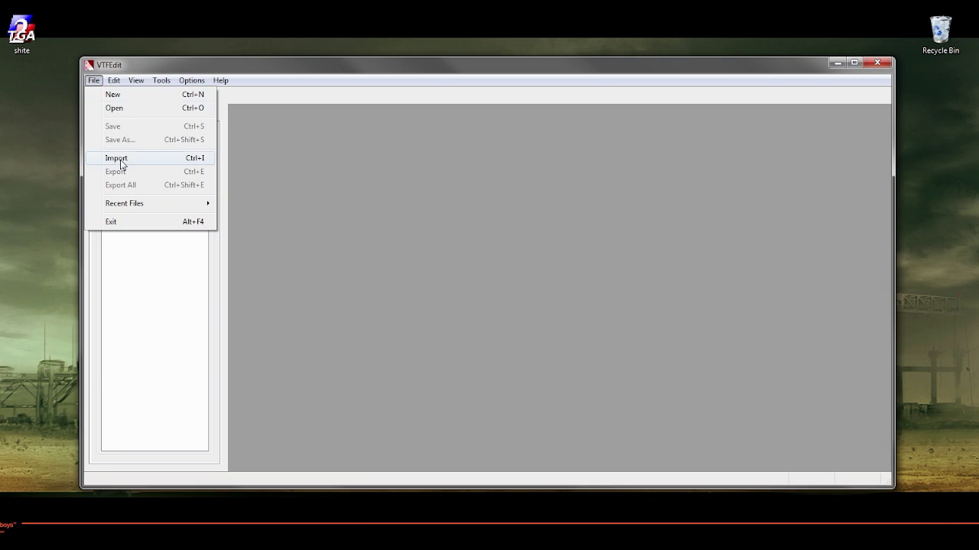
click(116, 159)
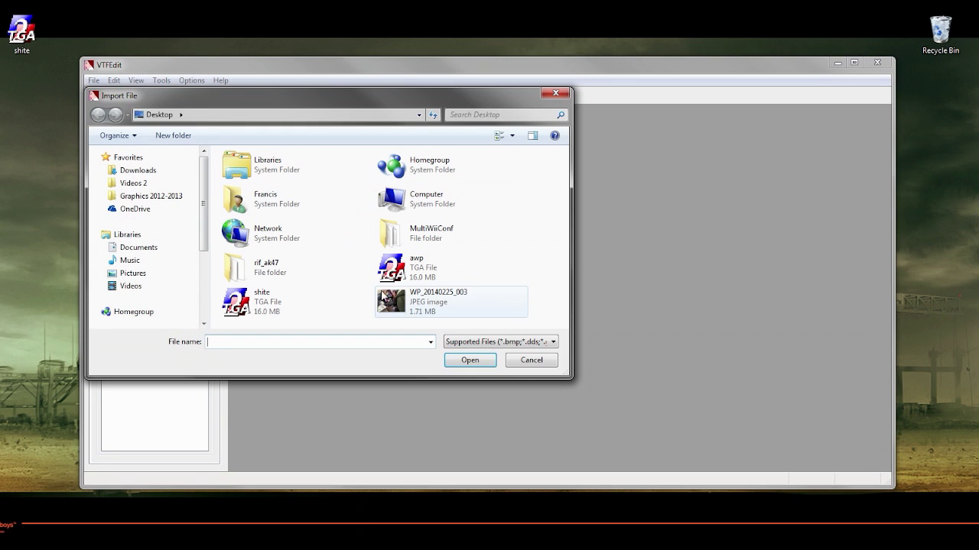
double_click(311, 300)
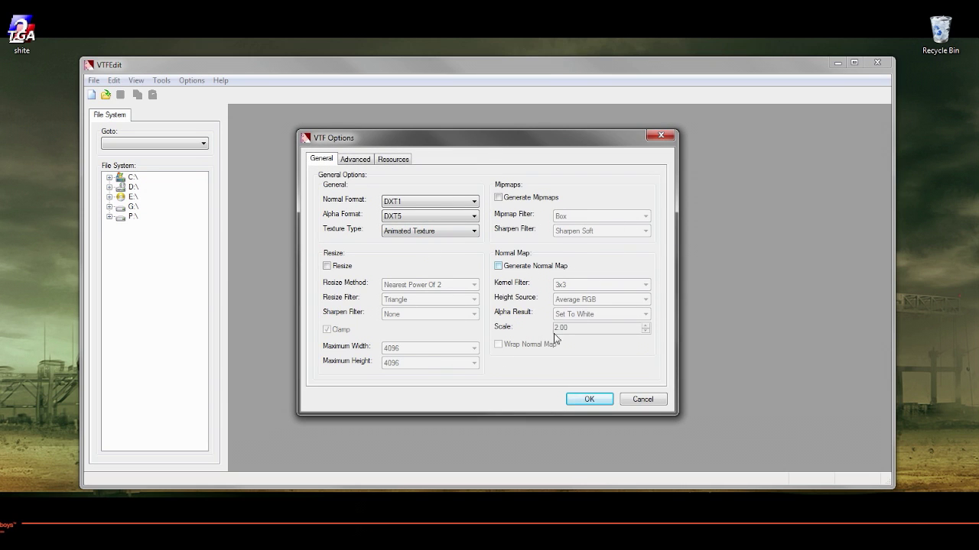
click(581, 400)
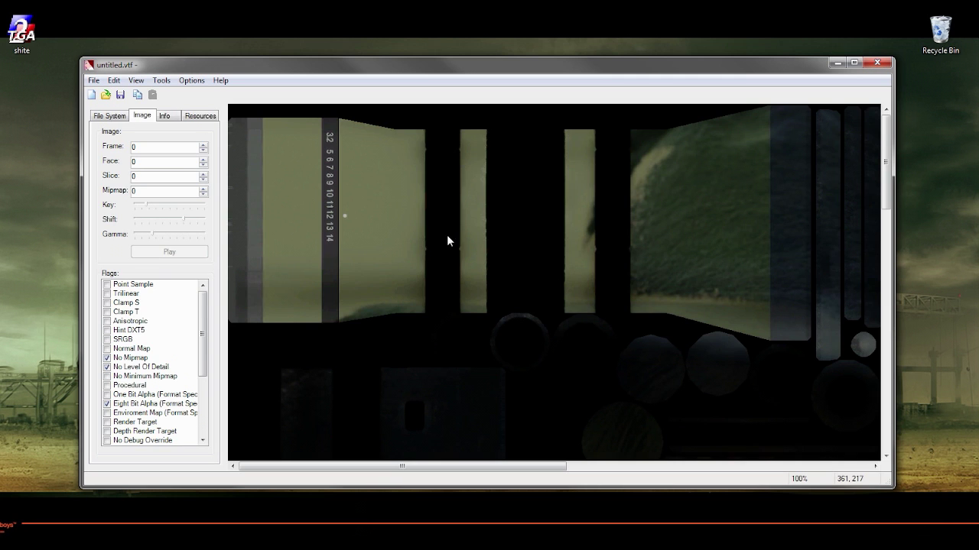
Step: Save the imported texture to the desktop as a VTF file named shite
drag(883, 205, 883, 390)
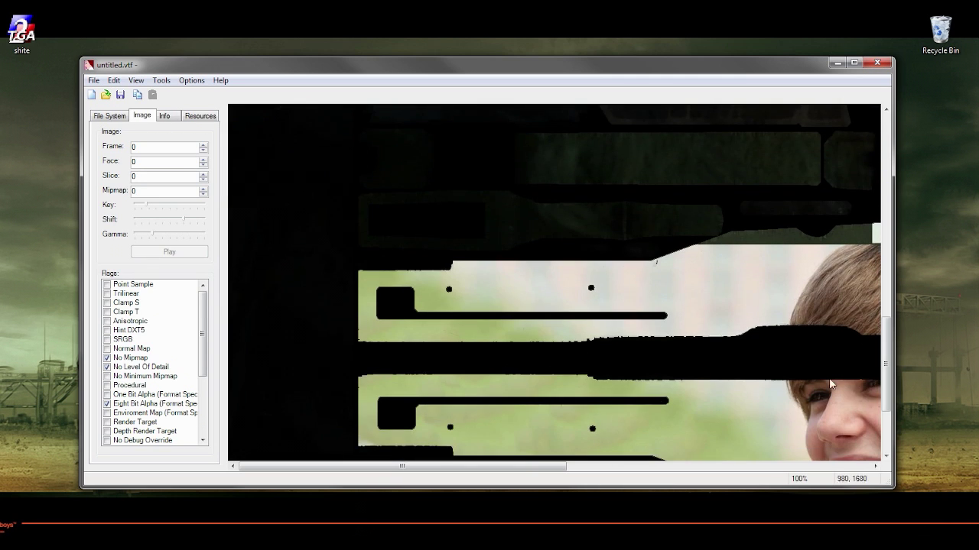
drag(439, 463, 715, 466)
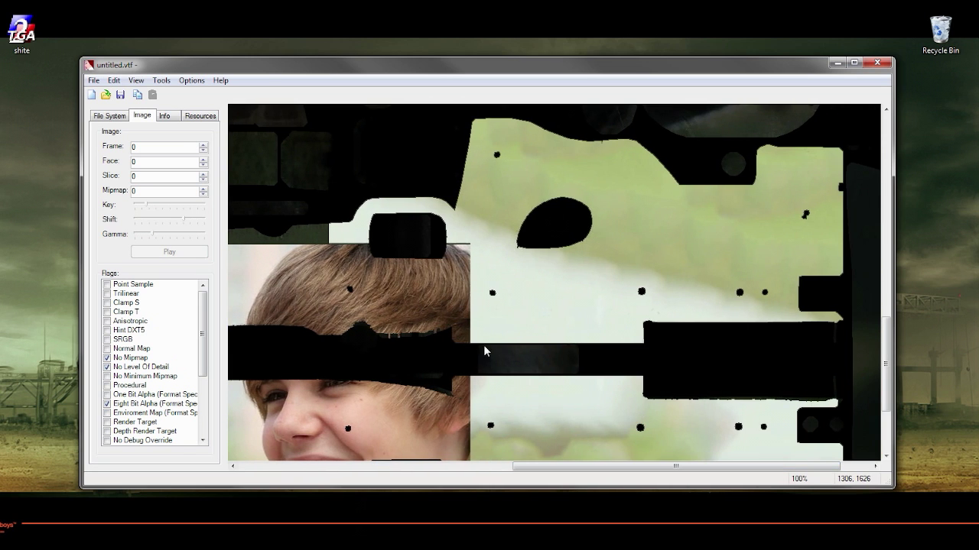
drag(887, 334, 889, 382)
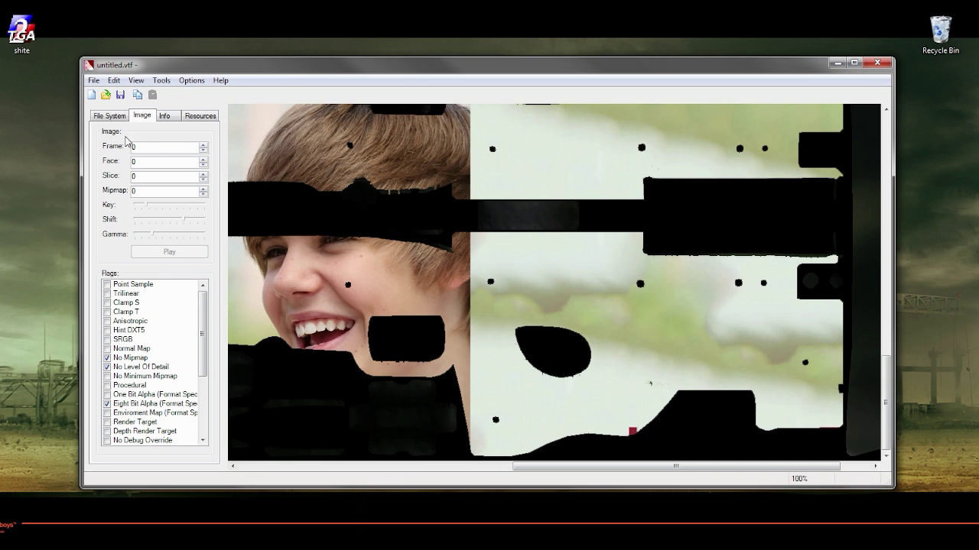
click(95, 81)
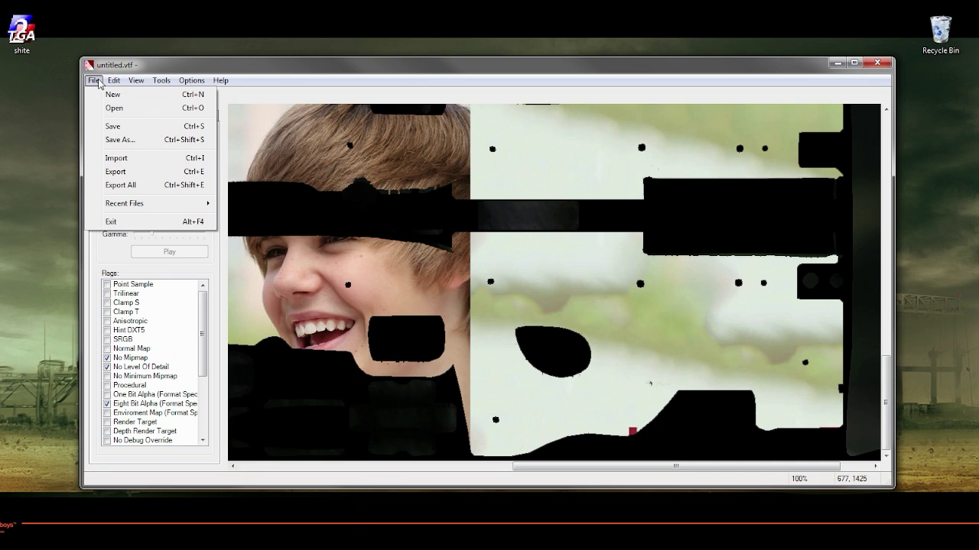
click(120, 140)
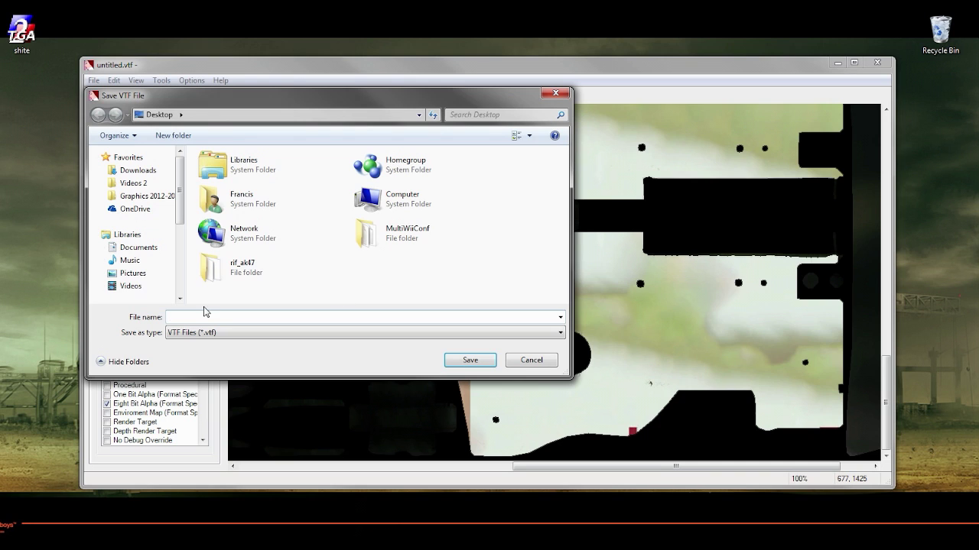
text(shite)
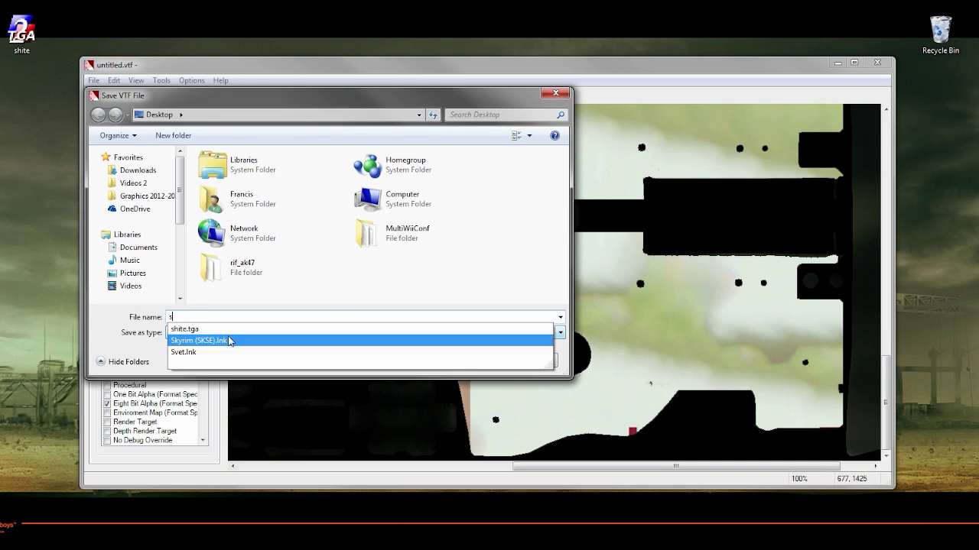
click(411, 282)
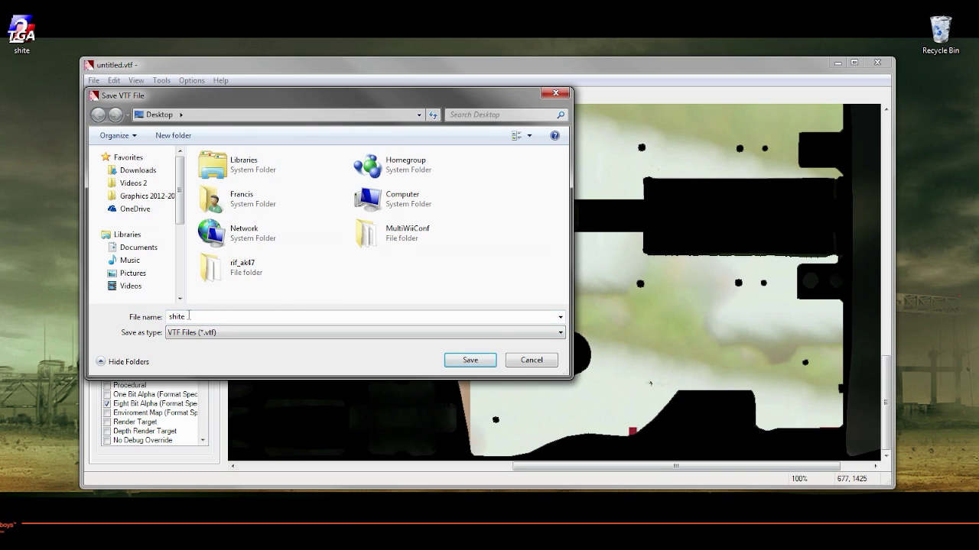
click(471, 361)
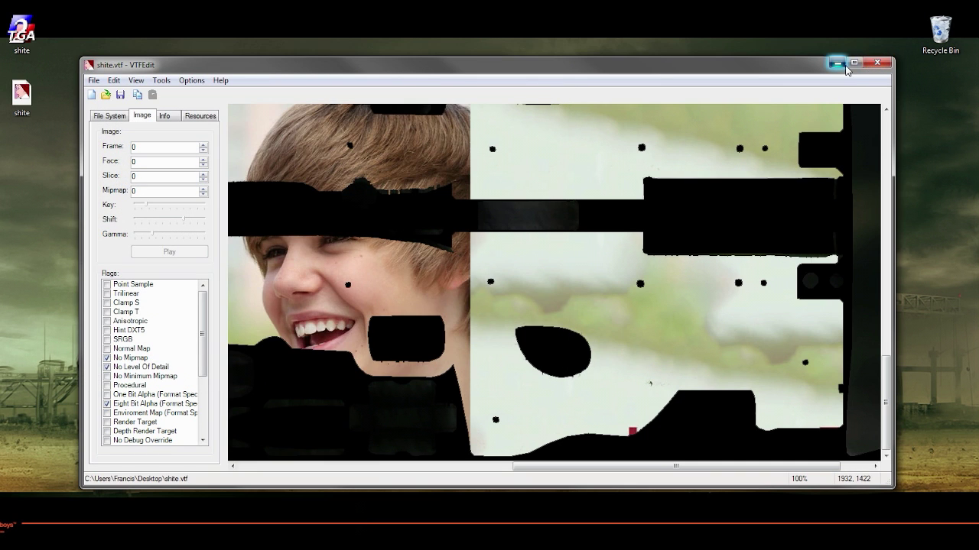
Step: Minimize VTFEdit and place the shite VTF and TGA files side by side in the desktop's open area
click(837, 64)
drag(41, 101, 371, 163)
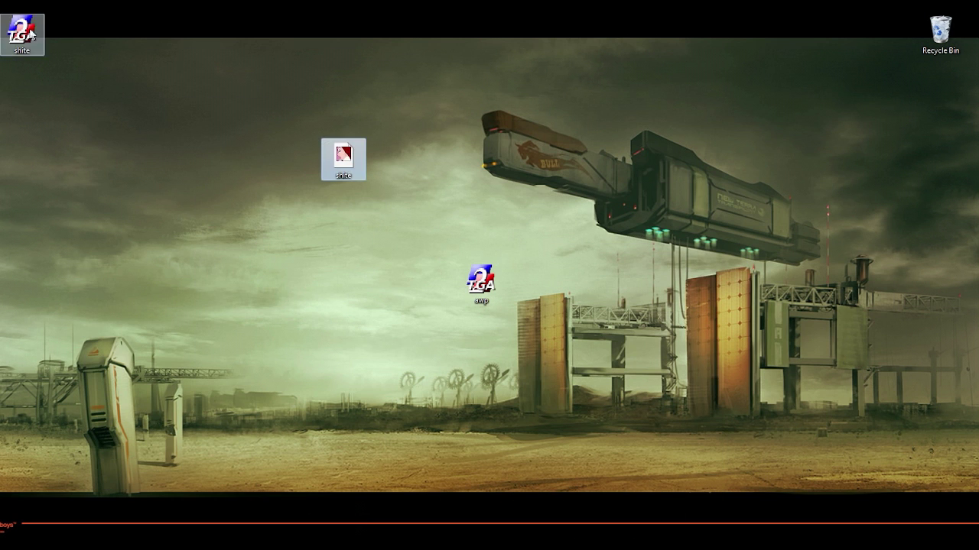
drag(21, 31, 391, 159)
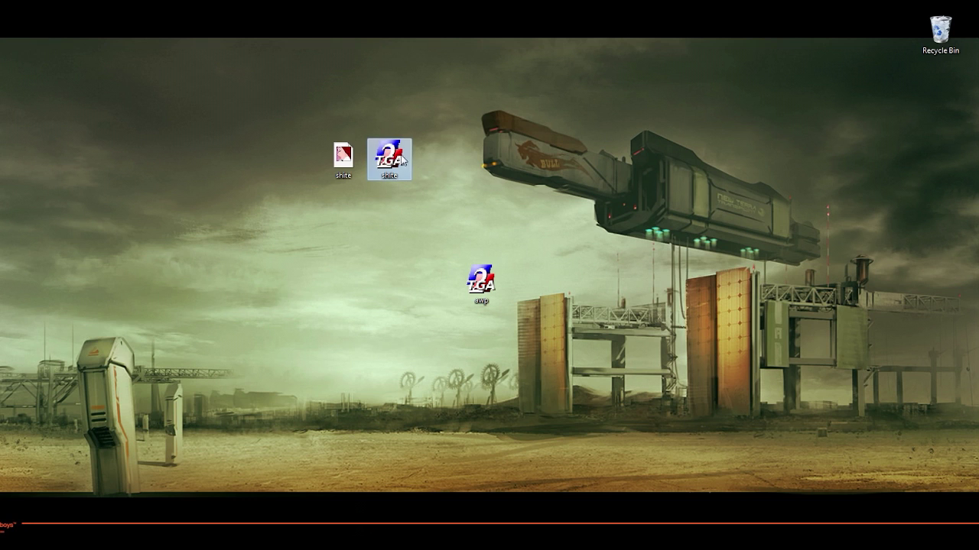
click(287, 108)
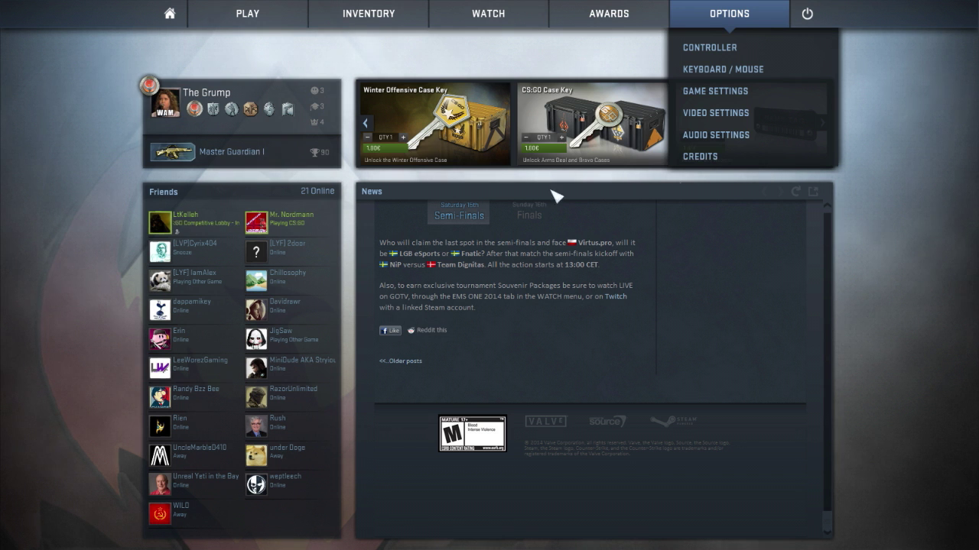
Step: Switch to Counter-Strike: Global Offensive, check the developer console setting, and open the Workshop Workbench with the console command workshop_workbench
click(713, 90)
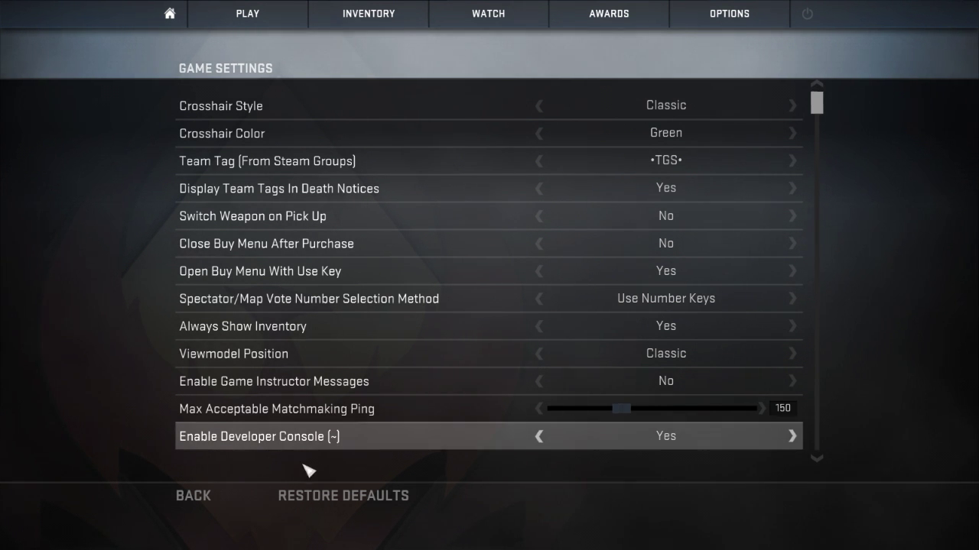
click(193, 495)
key(grave)
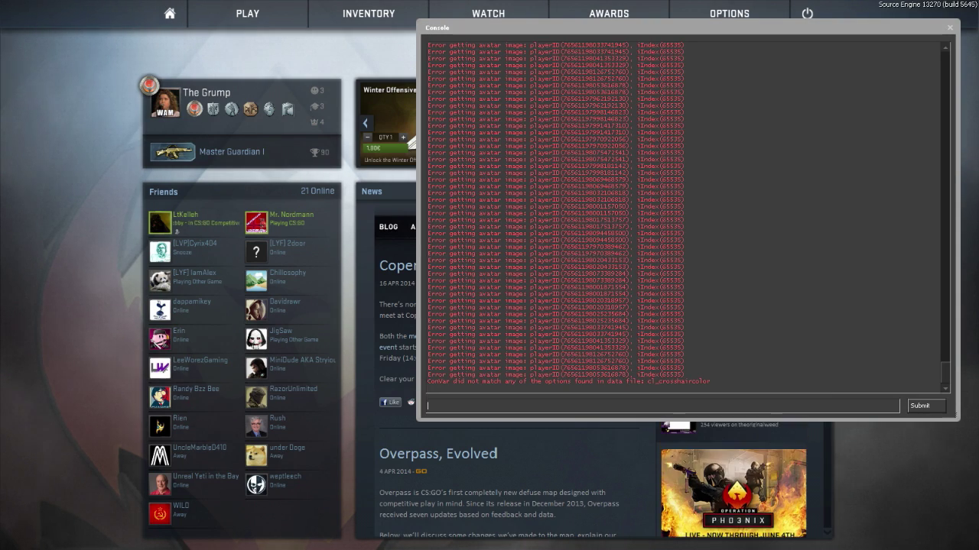
text(workshop_workbench)
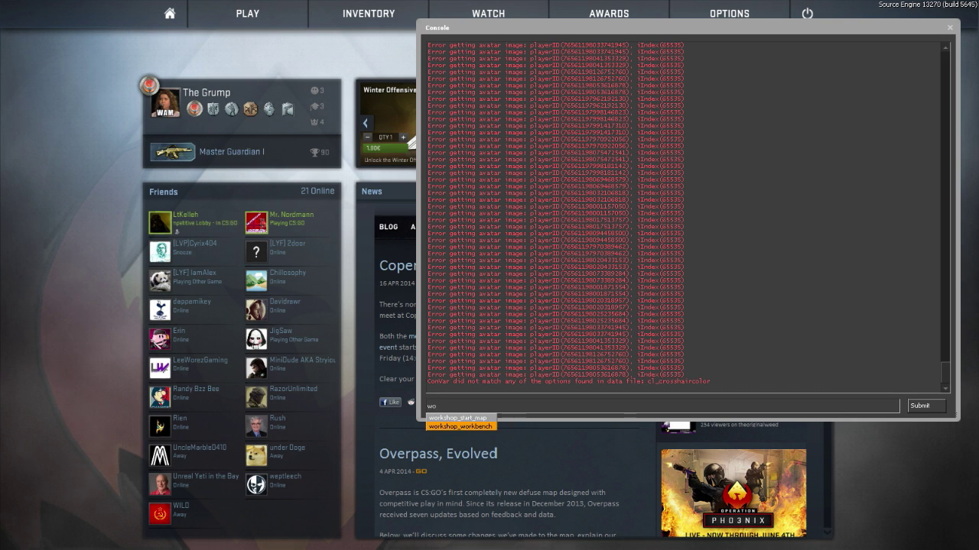
key(Return)
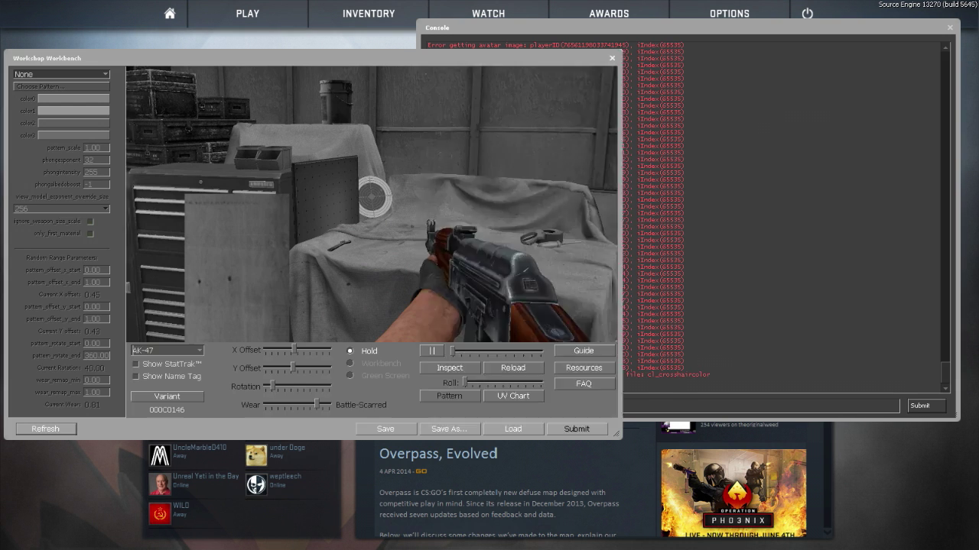
key(grave)
drag(312, 58, 427, 80)
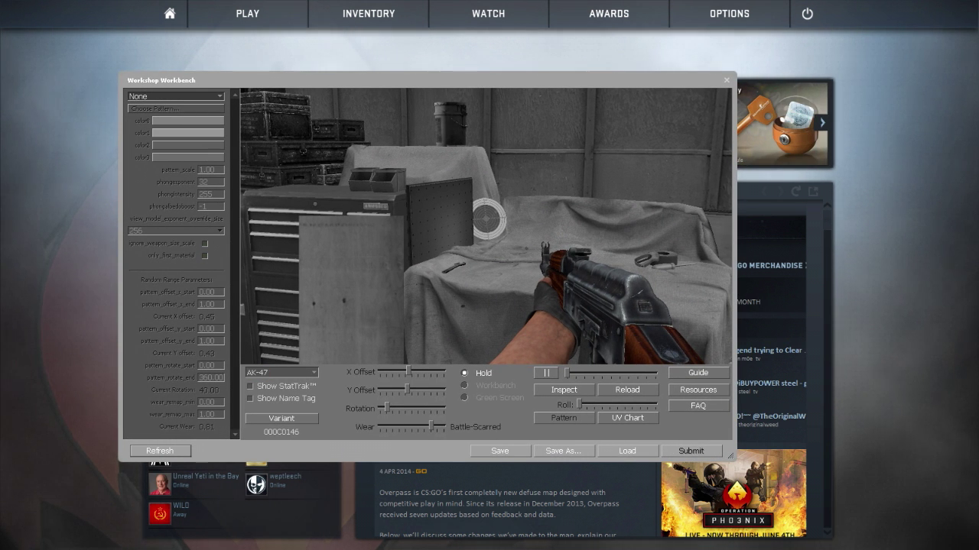
Step: Set the finish style in the Workshop Workbench to Custom Paint Job
click(175, 96)
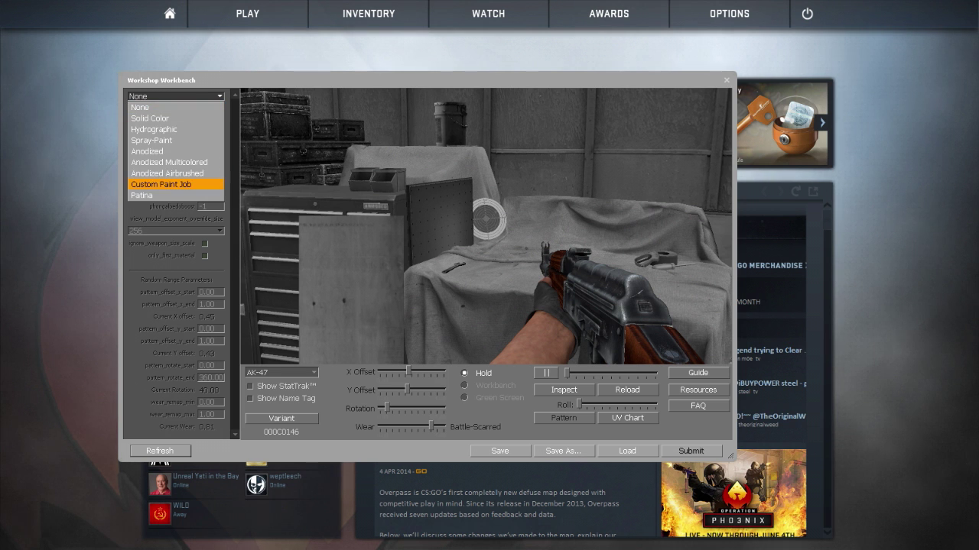
click(158, 184)
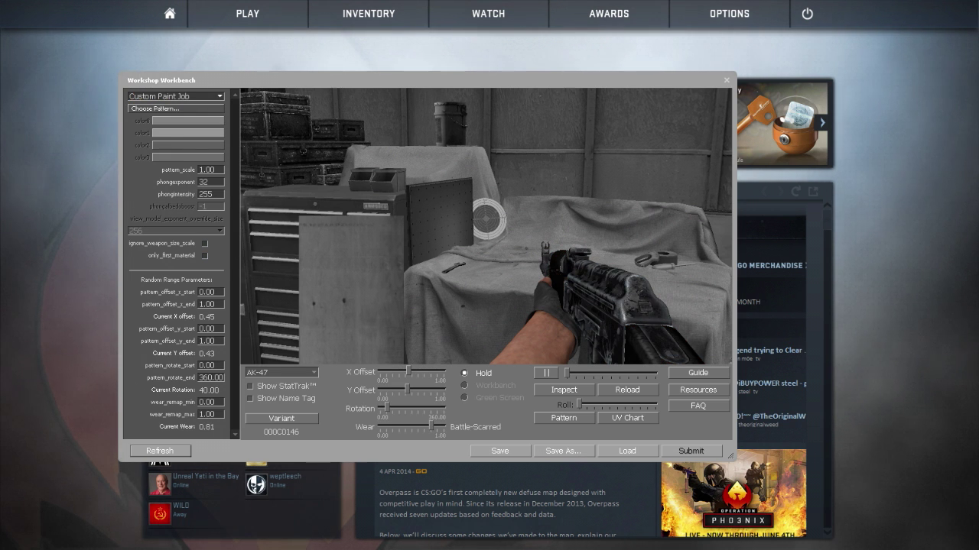
click(175, 96)
click(159, 184)
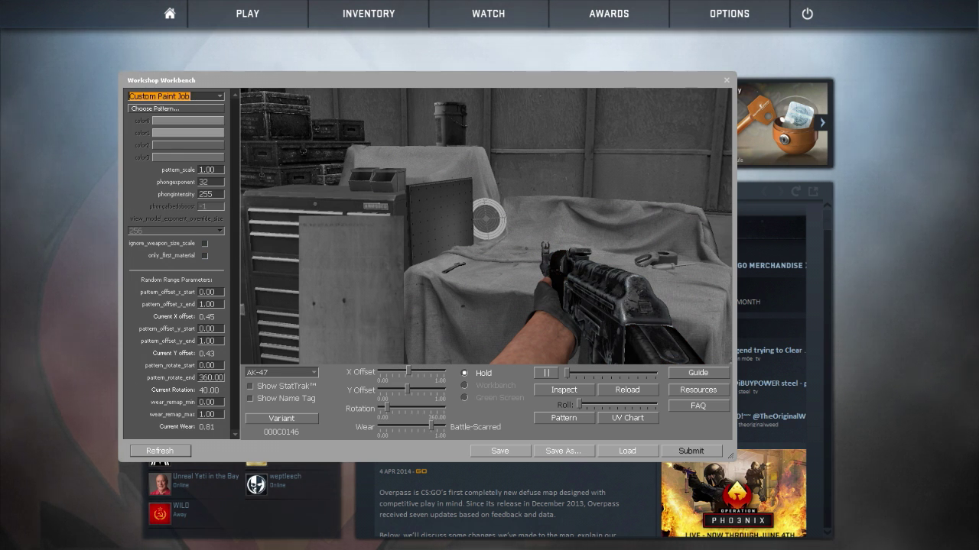
Step: Load shite.vtf from the desktop as the paint job's pattern
click(176, 108)
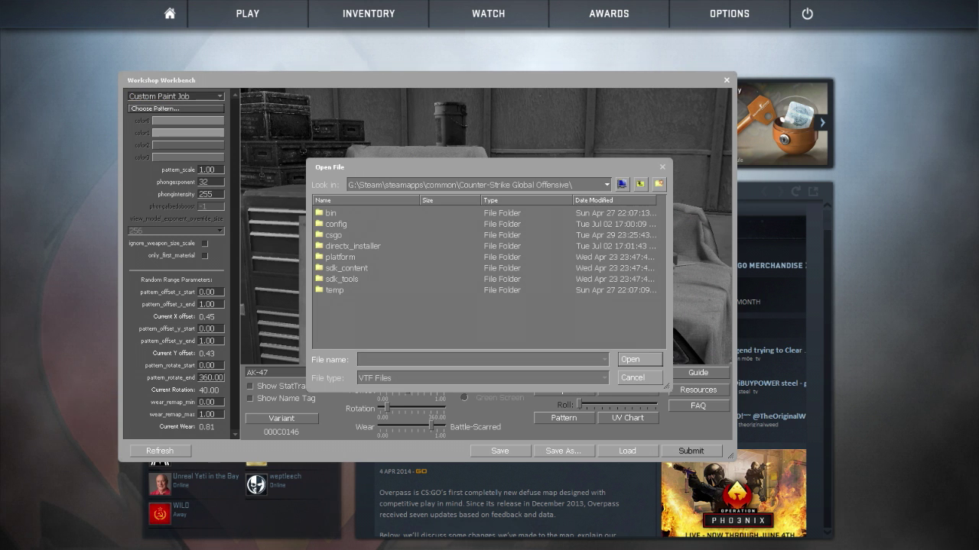
click(478, 184)
click(356, 198)
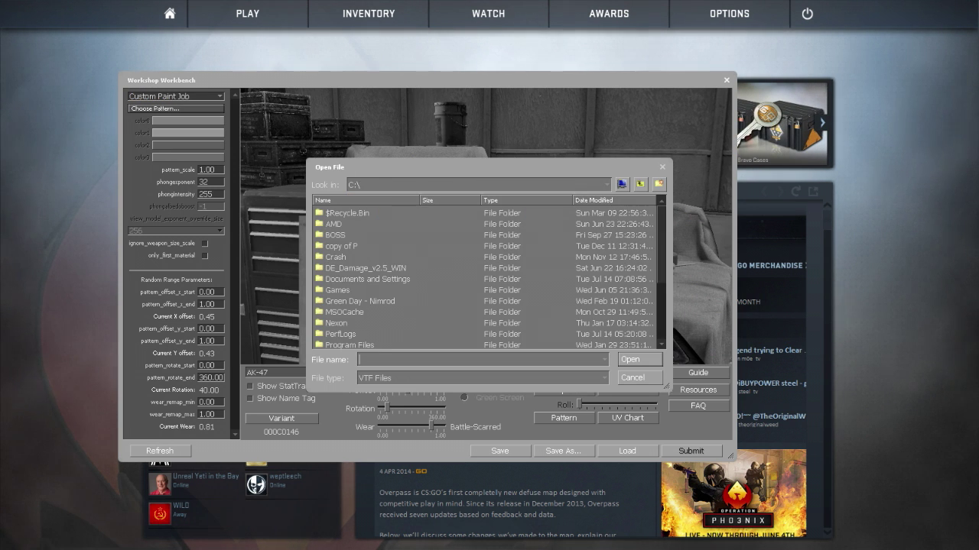
click(348, 312)
scroll(348, 312, down, 3)
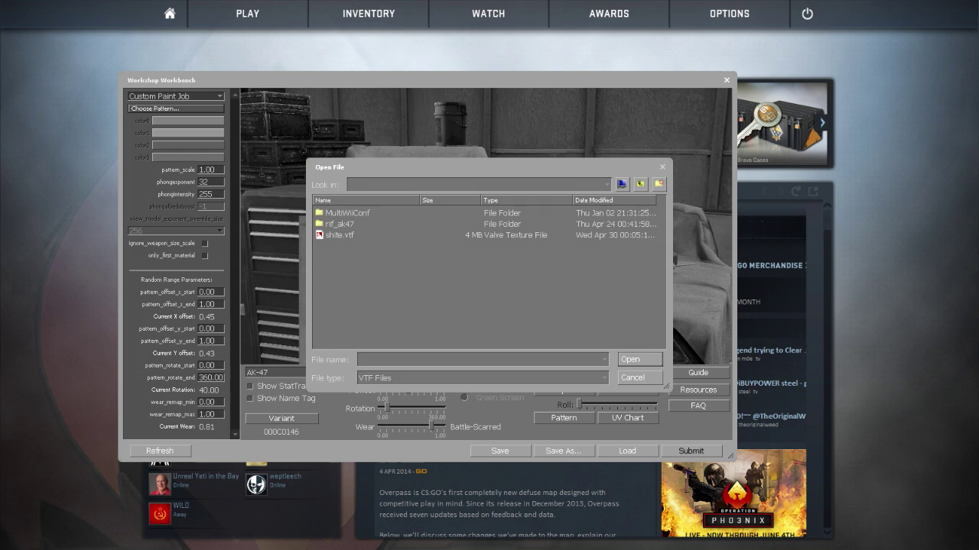
double_click(340, 235)
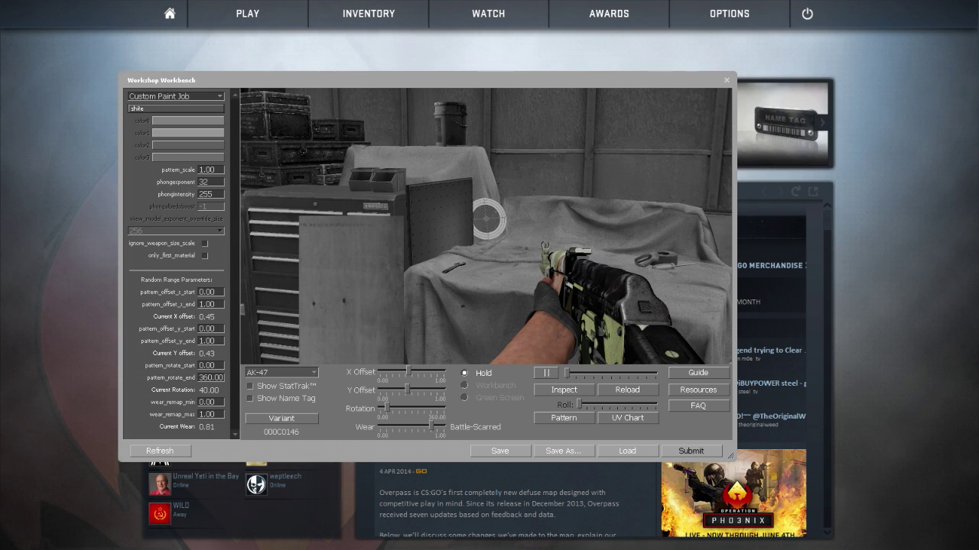
Step: Show the weapon in the Workbench view, refresh the preview, and change the weapon to the AWP
click(487, 385)
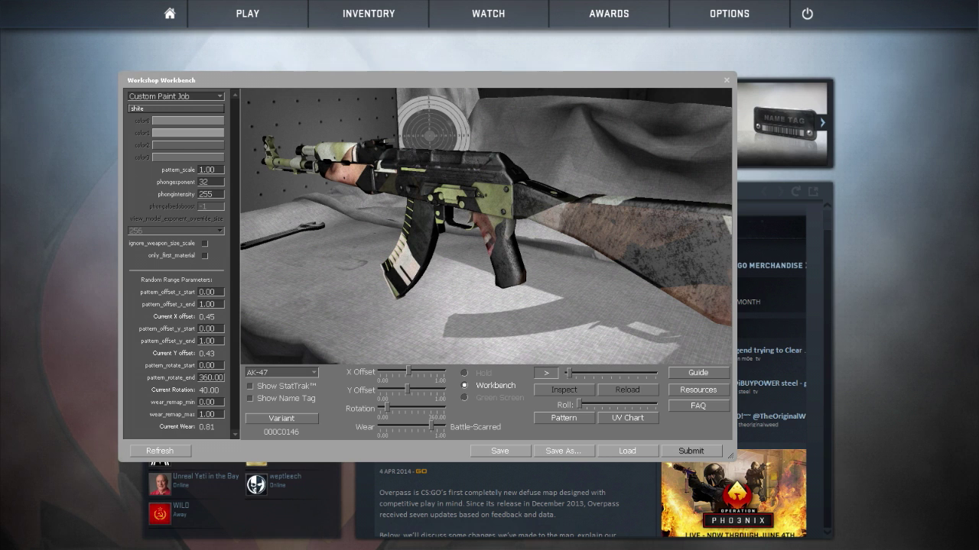
click(160, 451)
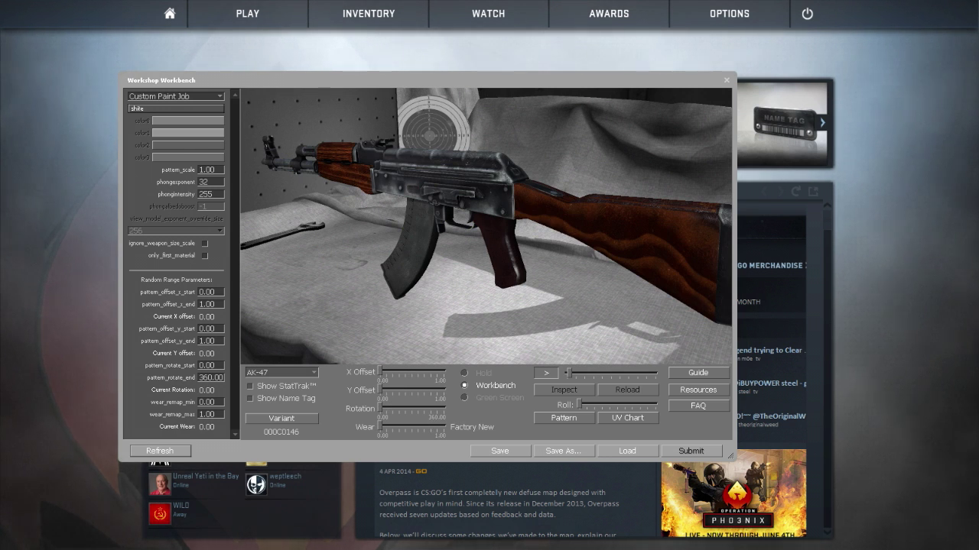
click(281, 373)
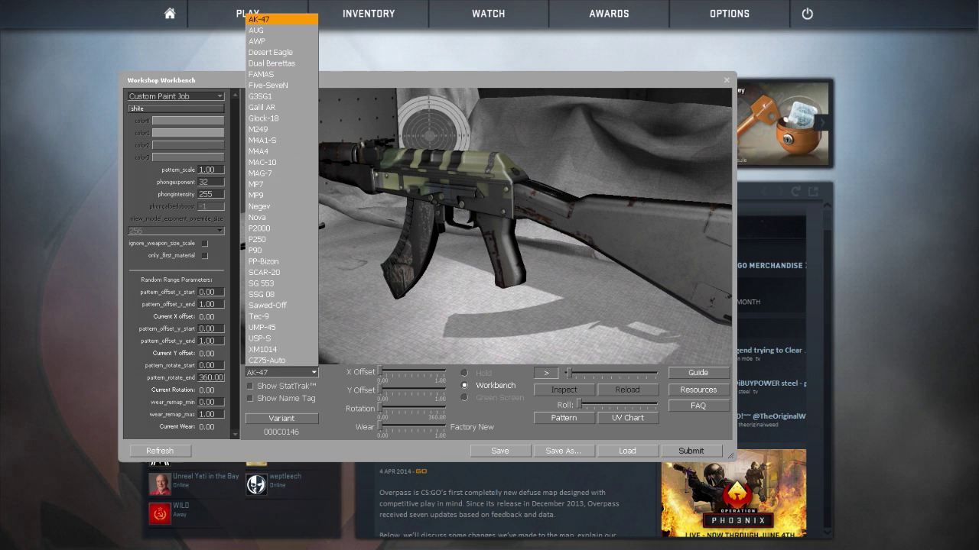
click(268, 40)
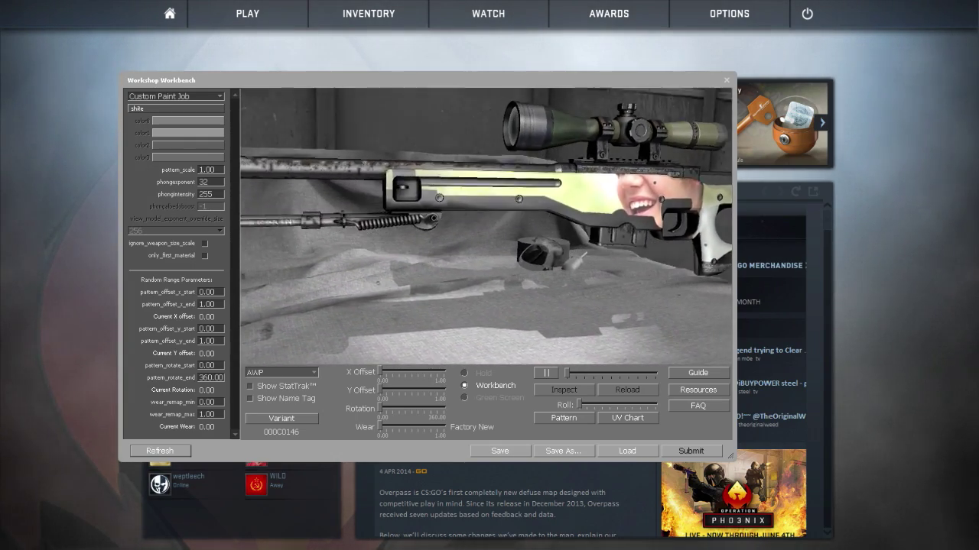
Step: Enable ignore_weapon_size_scale and set phongintensity to 0 for the AWP finish
click(204, 243)
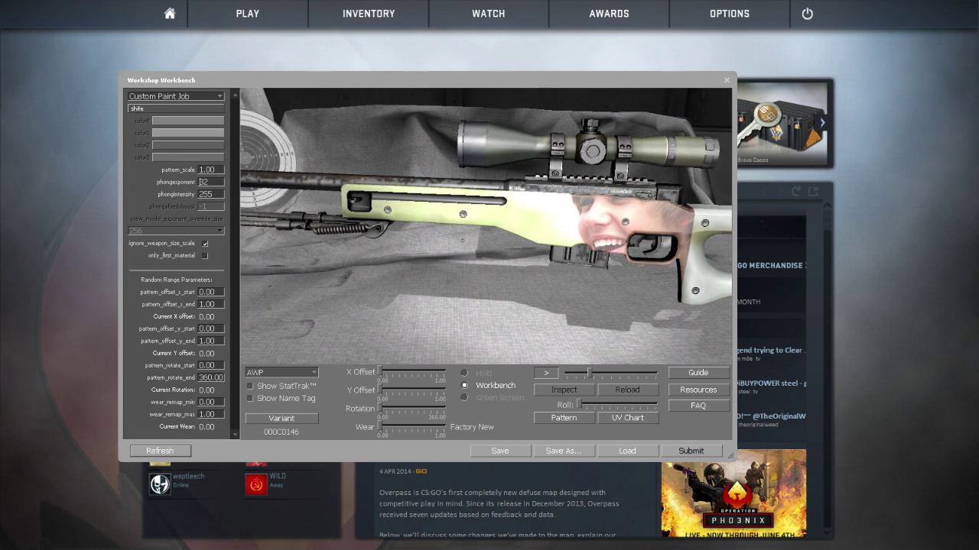
double_click(205, 195)
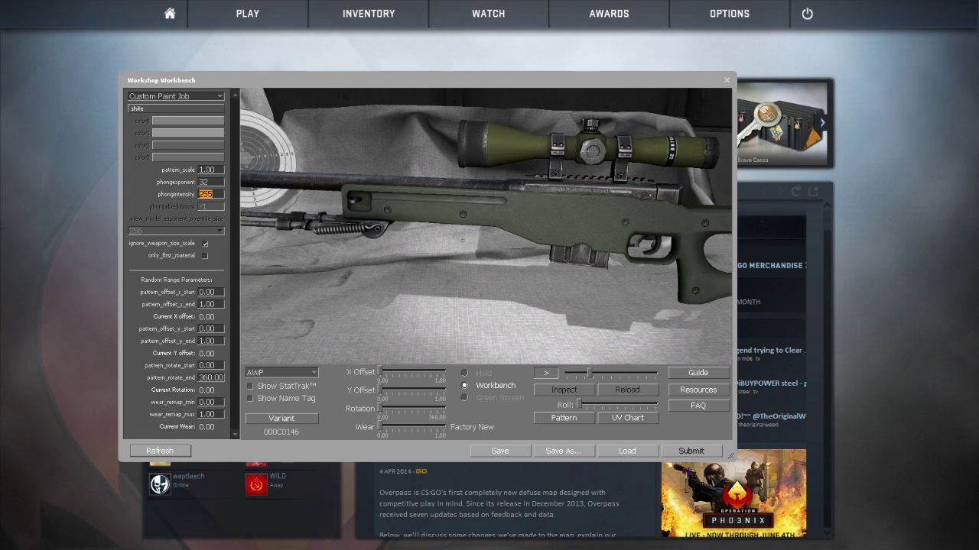
text(0)
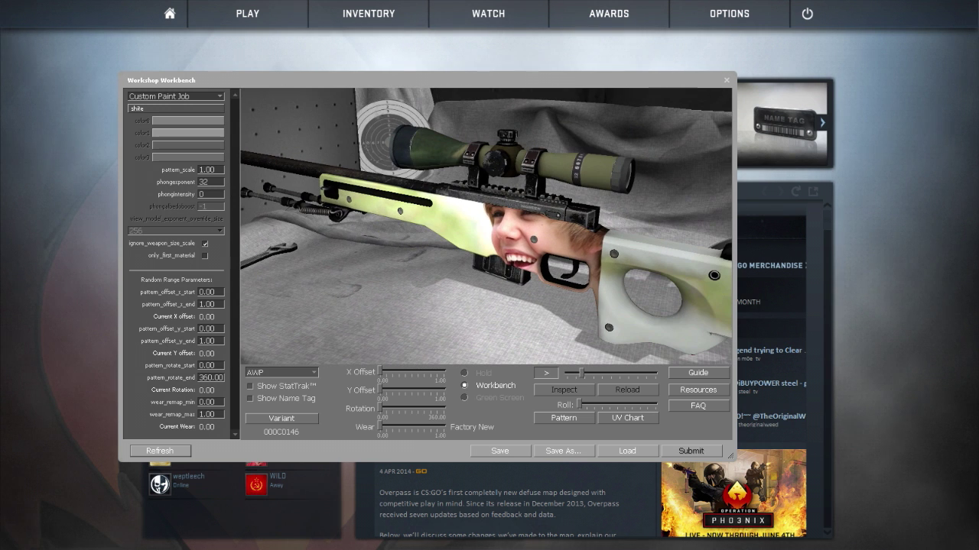
Step: Try a phongexponent of 255 on the AWP finish
double_click(203, 182)
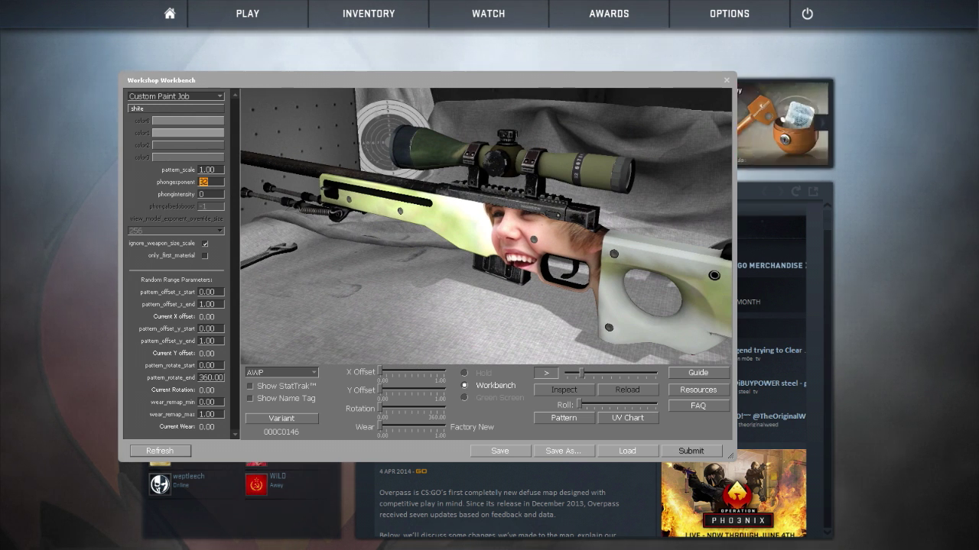
text(1)
key(BackSpace)
text(25525555)
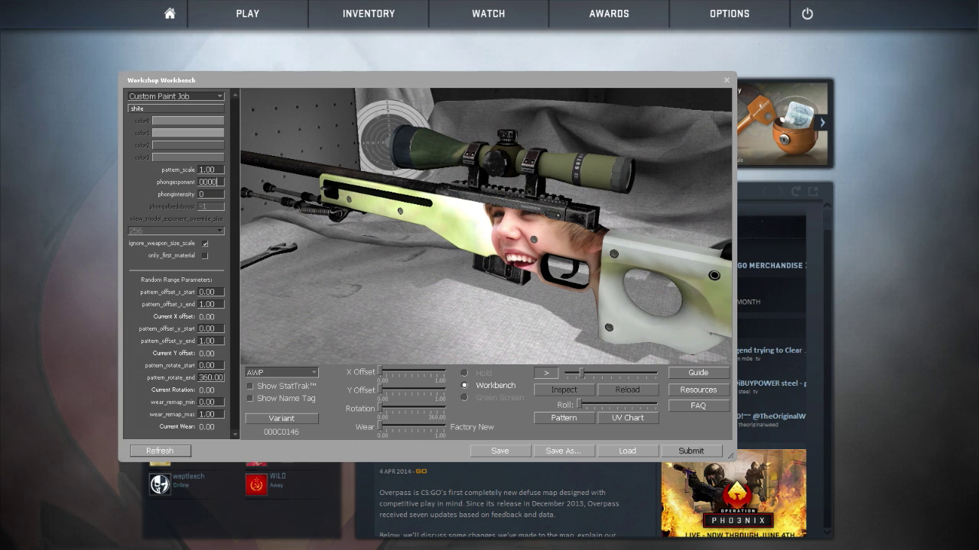
key(Return)
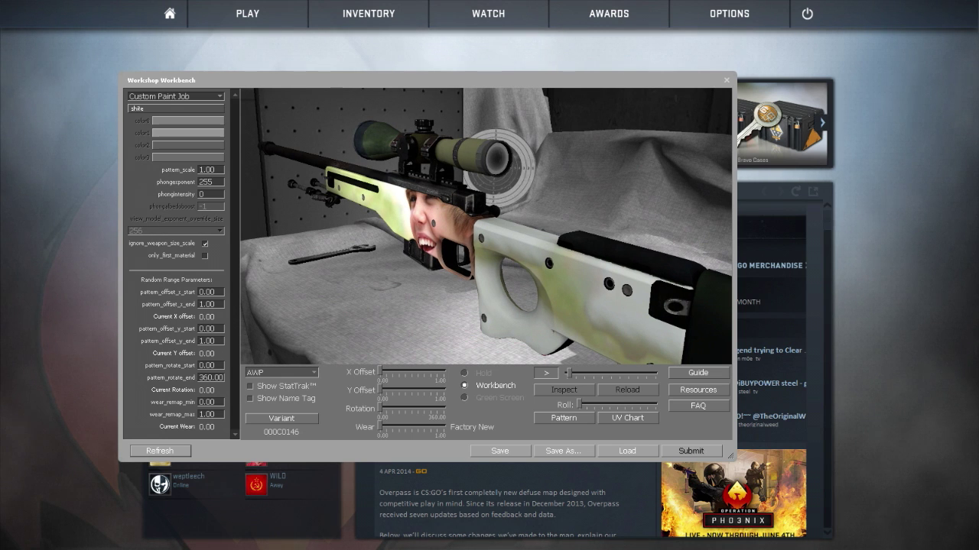
Step: Set the phongexponent of the AWP finish to 1
double_click(205, 182)
text(1)
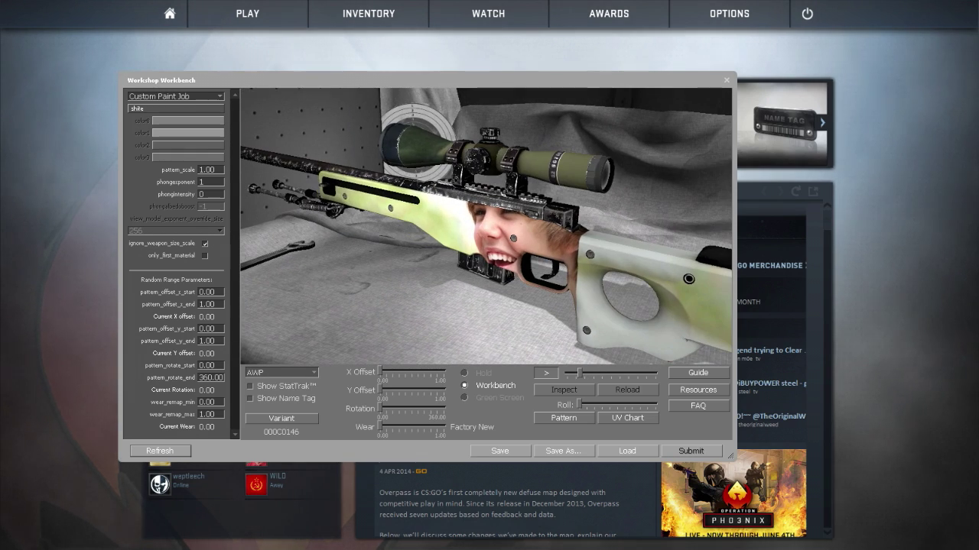
drag(580, 404, 645, 404)
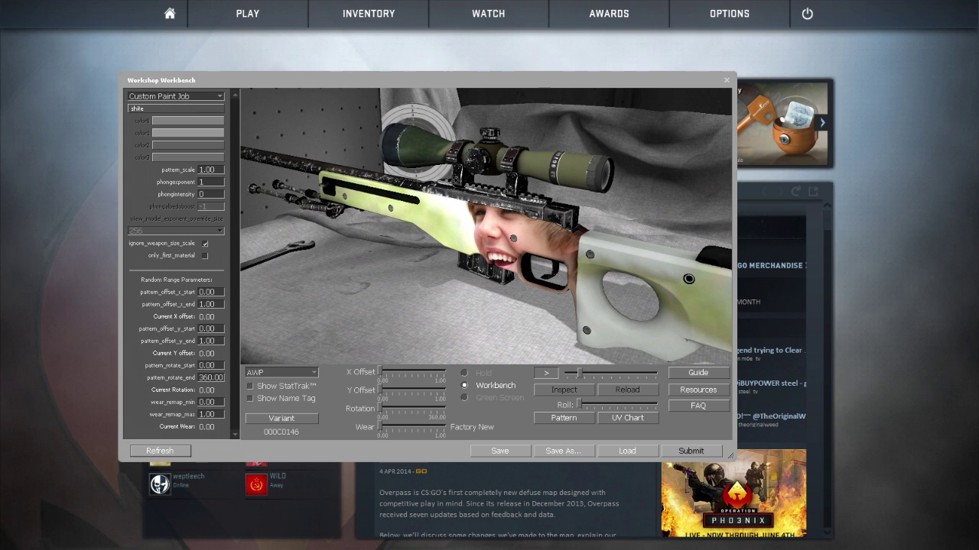
click(563, 451)
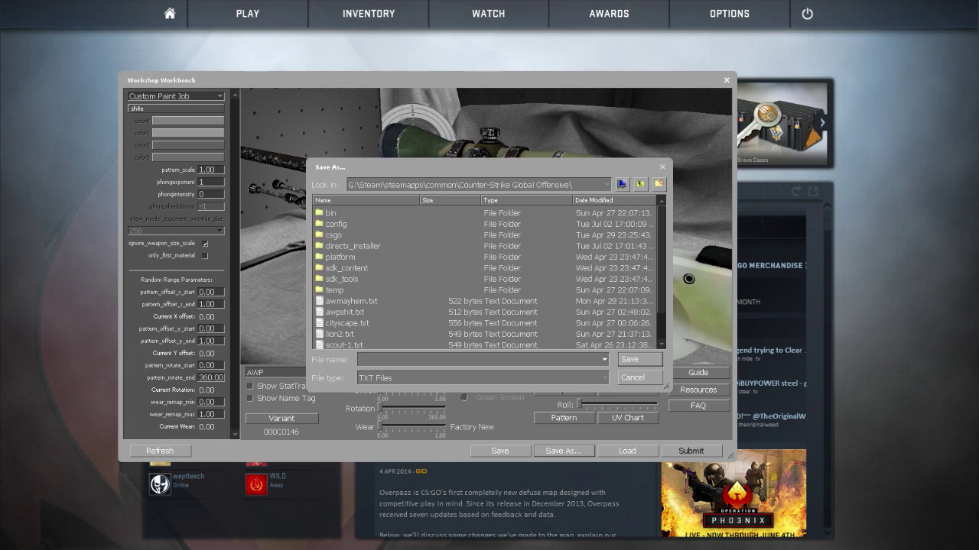
scroll(489, 279, down, 1)
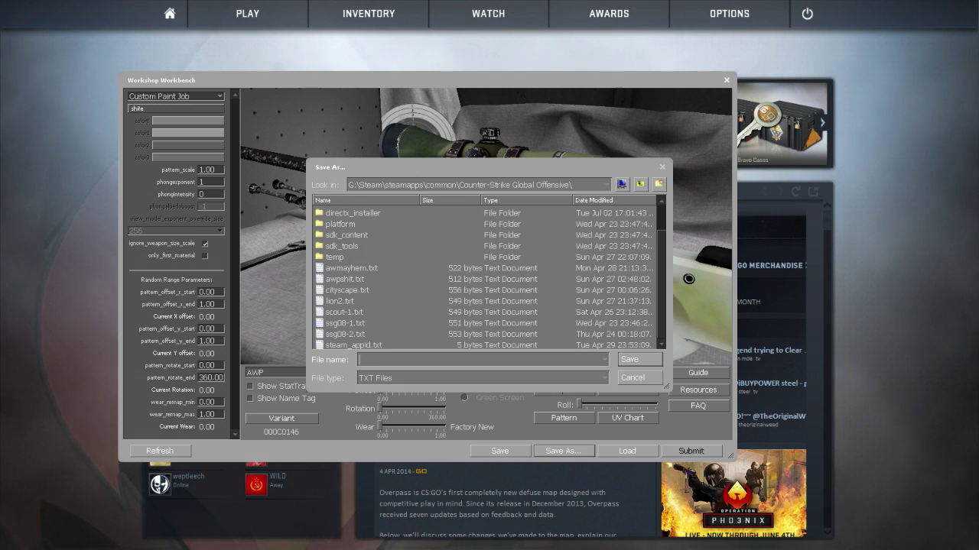
key(Escape)
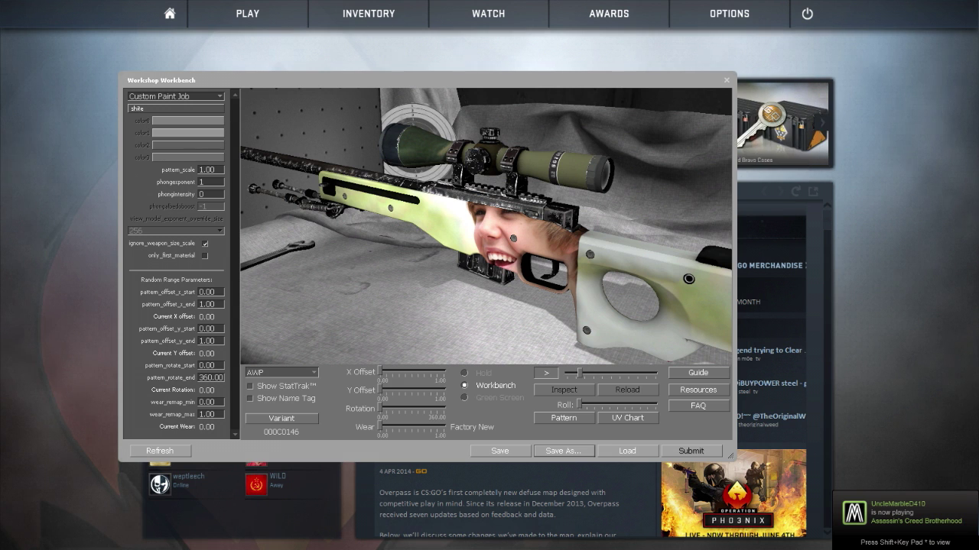
Step: Save the AWP finish settings as a new text file named shite in the Counter-Strike Global Offensive folder
click(564, 451)
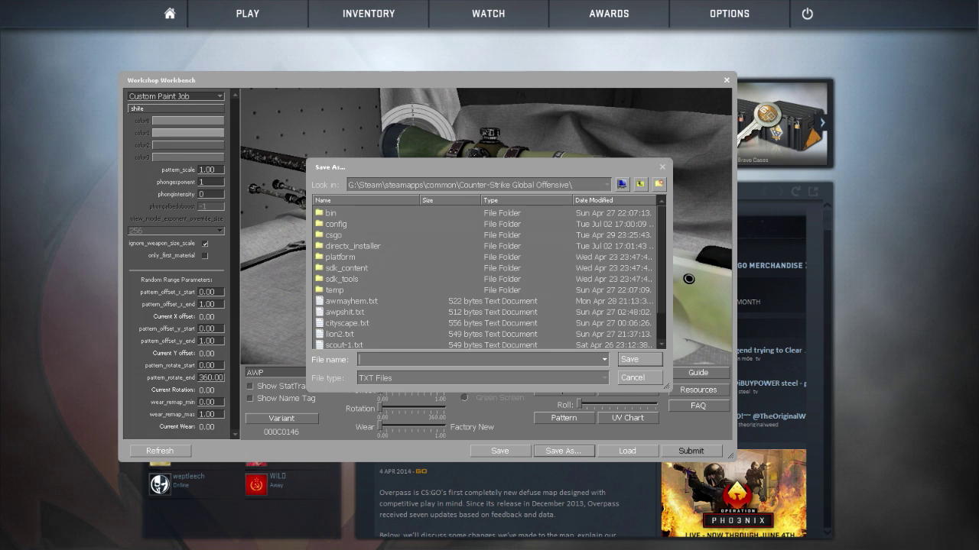
scroll(490, 275, down, 1)
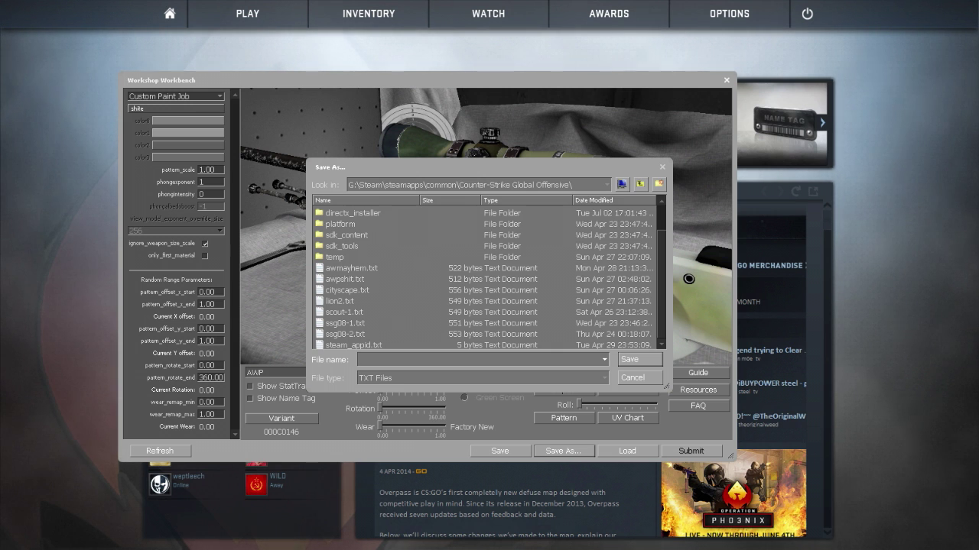
text(shite)
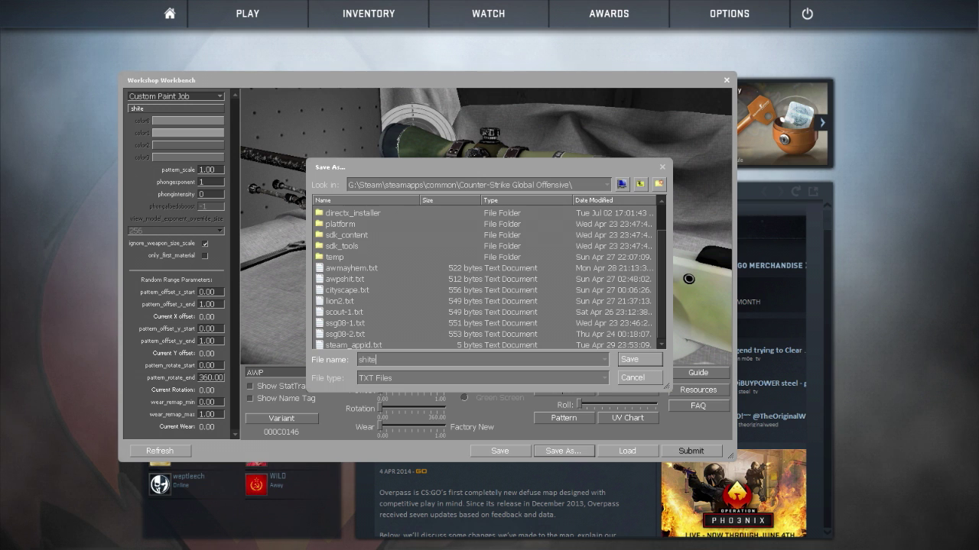
key(Return)
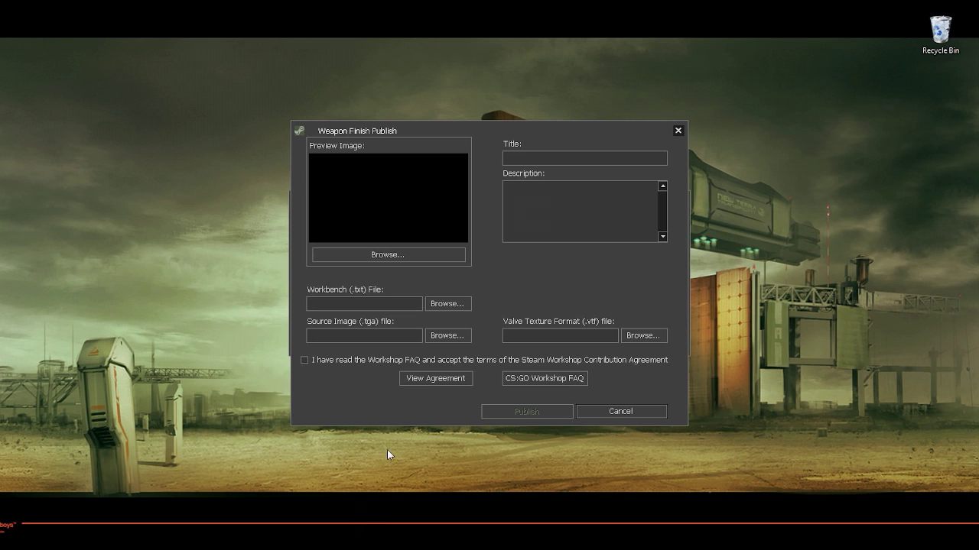
Step: Move the Weapon Finish Publish dialog aside to uncover the published files list and the shite files on the desktop
drag(548, 131, 601, 136)
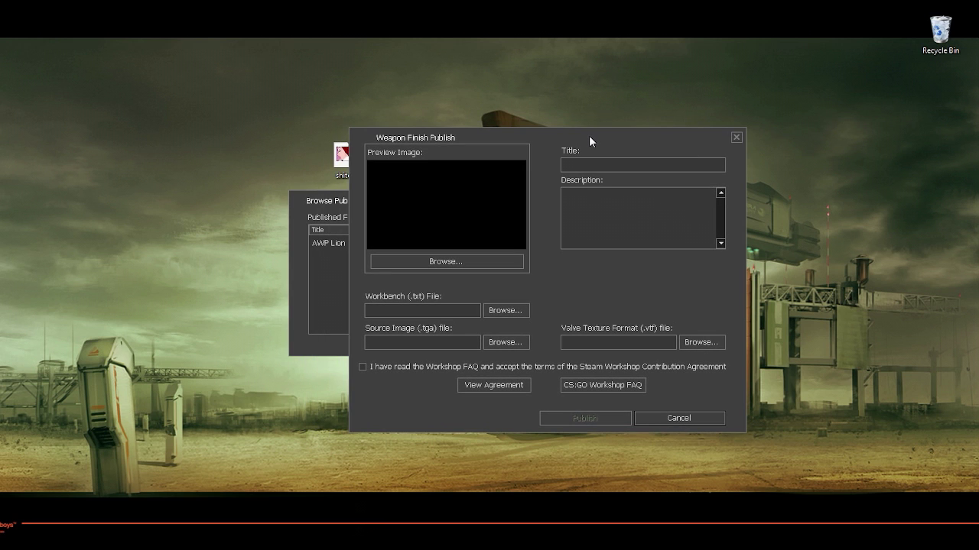
drag(525, 138, 586, 141)
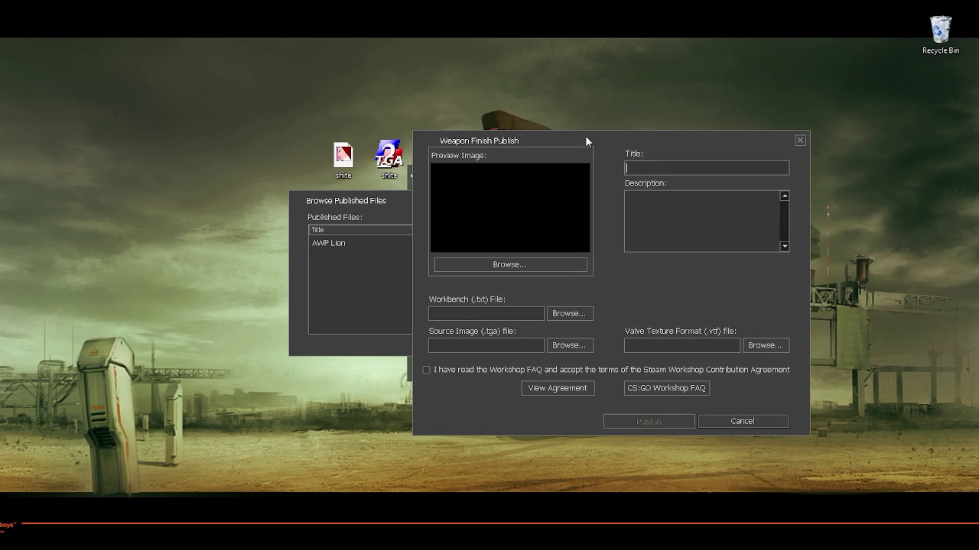